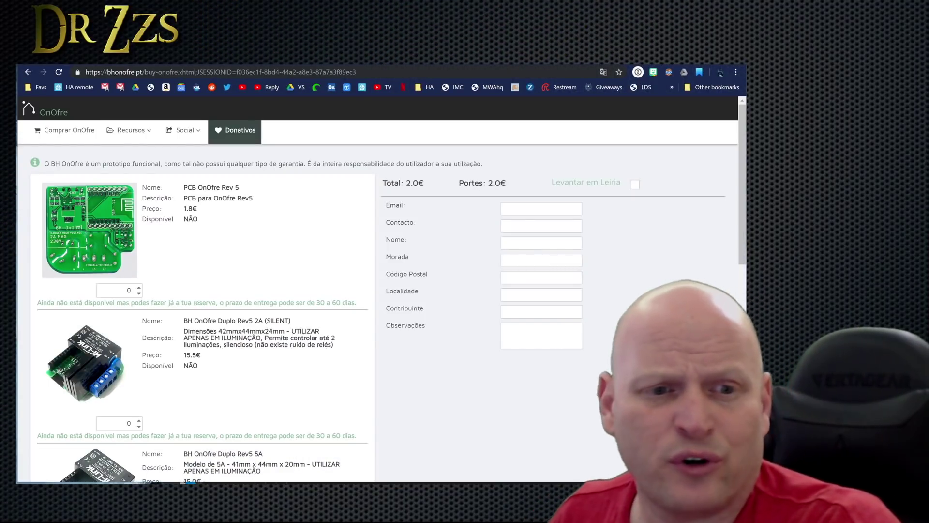
Join the bhonofre-dual-3776641 Wi-Fi network and load the device page at 192.168.4.1 in Chrome.
scroll(255, 372, "down", 3)
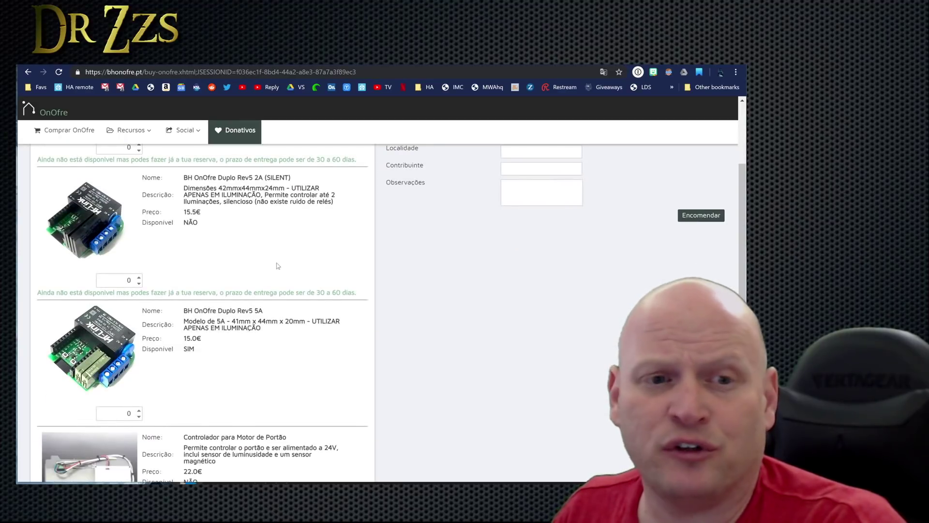
scroll(279, 266, "up", 3)
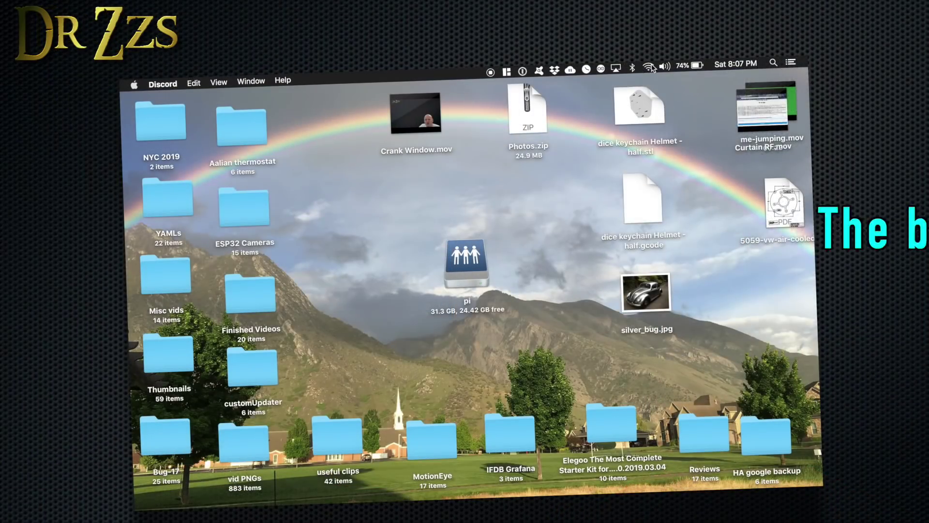
left_click(649, 66)
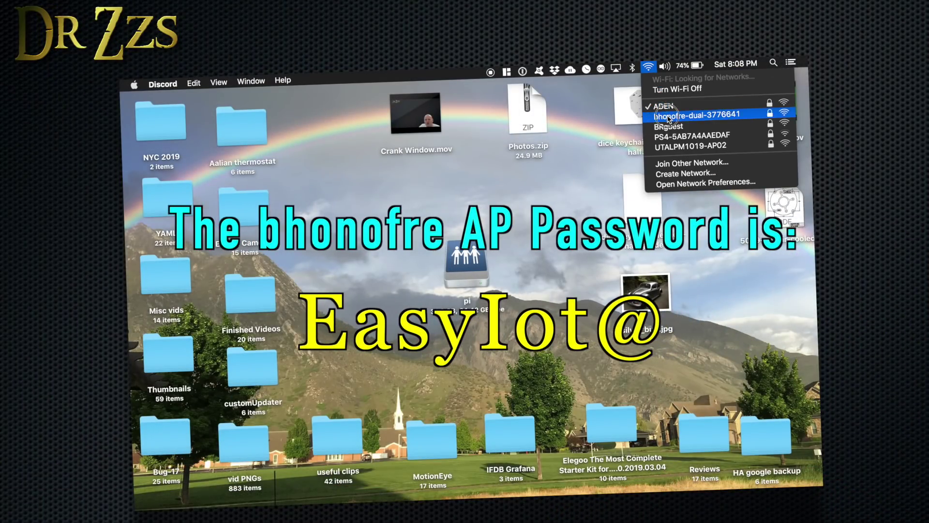
left_click(667, 114)
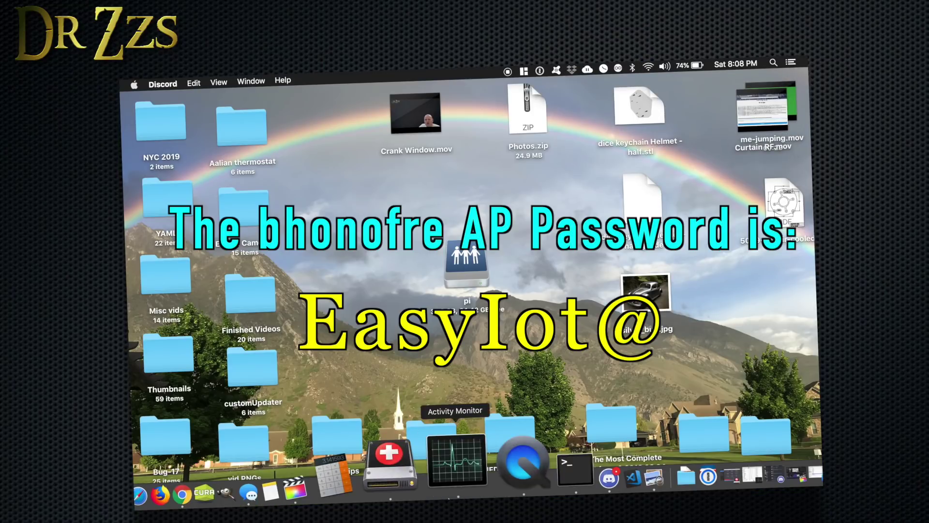
left_click(244, 472)
left_click(446, 116)
type("192.168.4.1")
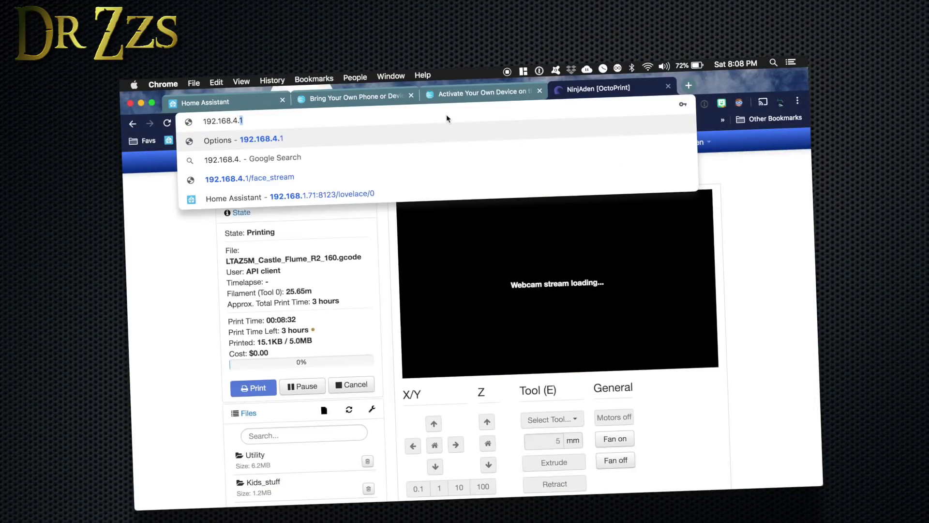
key("Return")
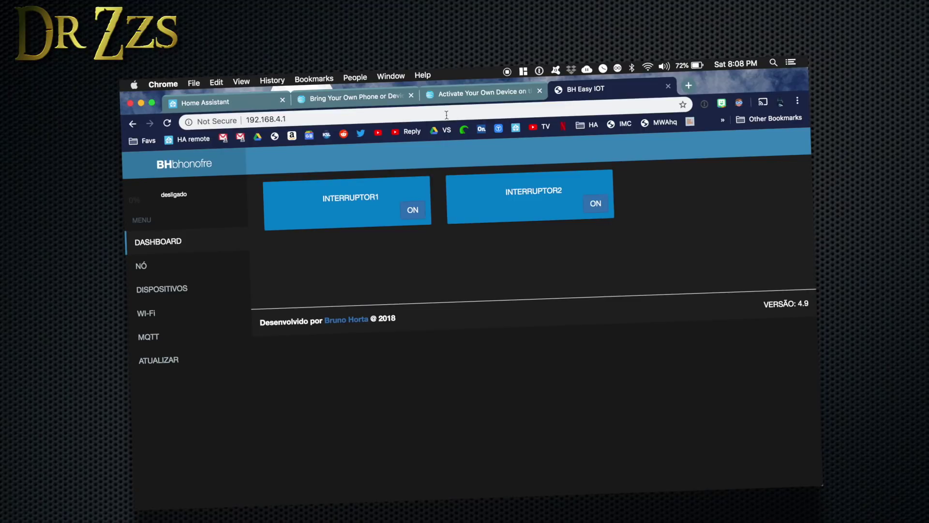
Enter the home network SSID and password in the device's Wi-Fi settings and save them.
left_click(164, 316)
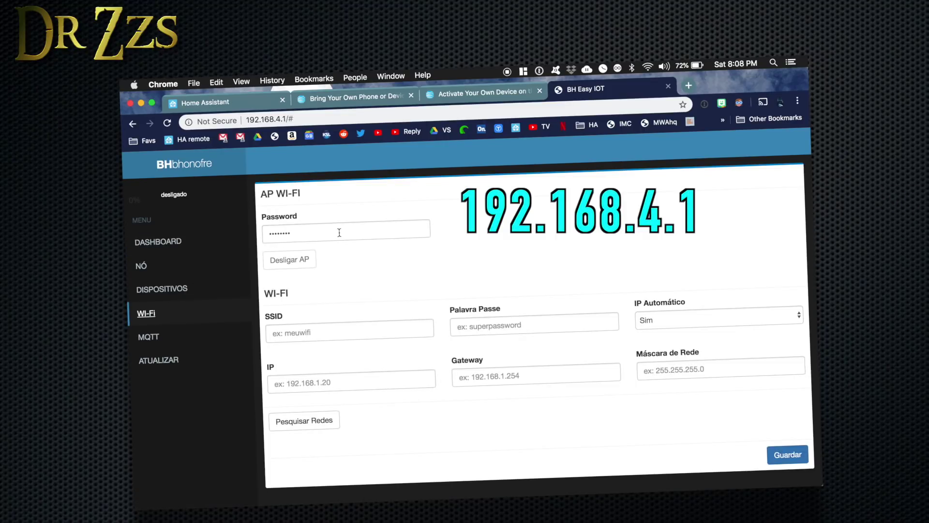
left_click(321, 333)
key("Tab")
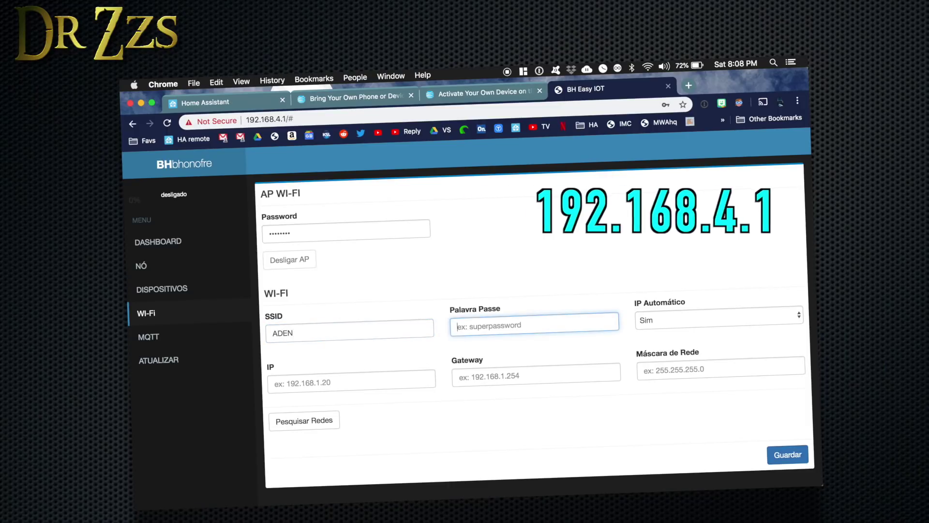
type("*********")
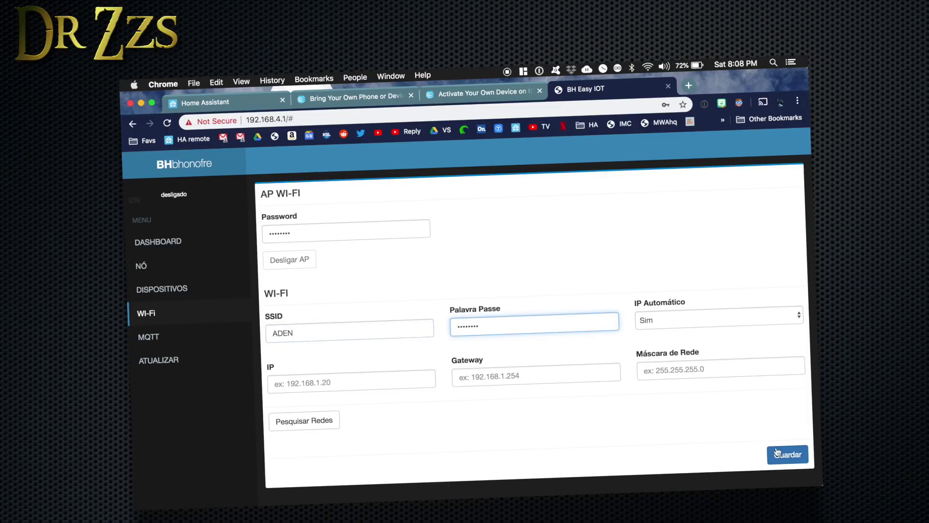
left_click(786, 459)
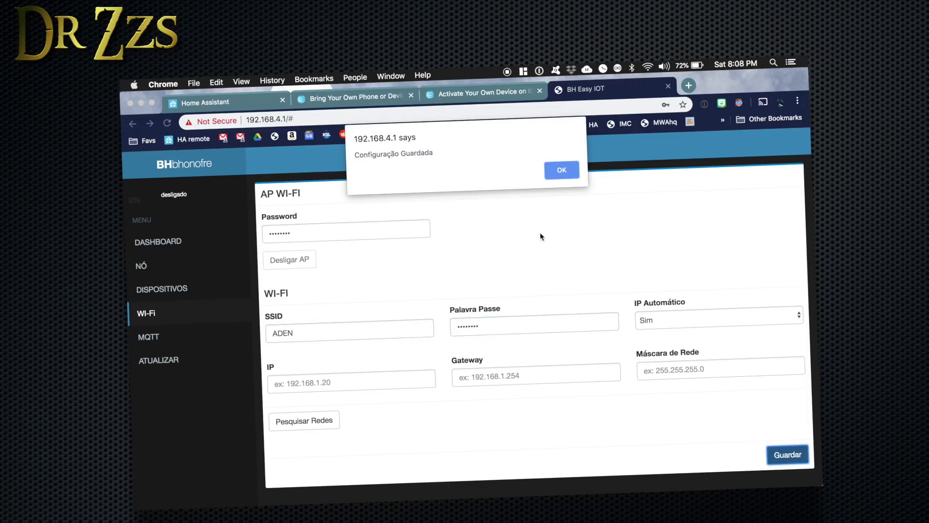
Point MQTT at broker 192.168.1.71 with the MQTT username and password, and save.
left_click(562, 179)
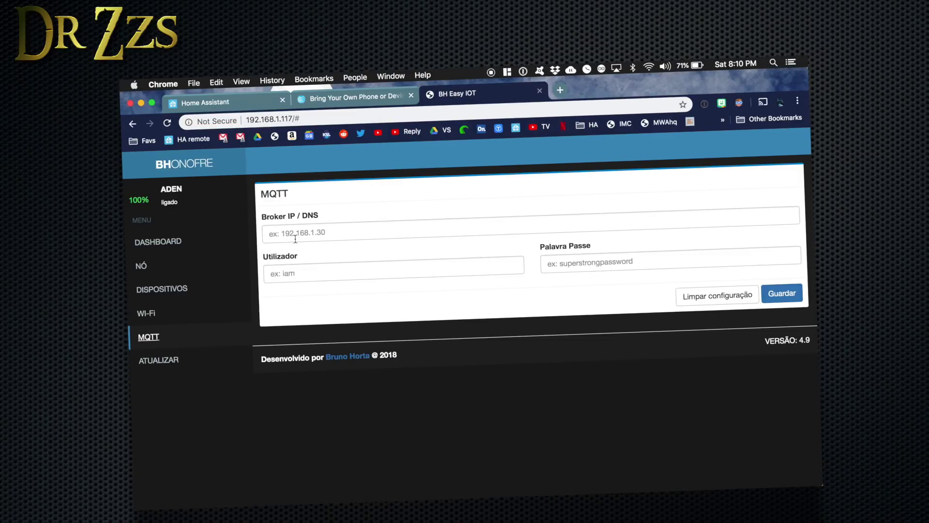
type("192/")
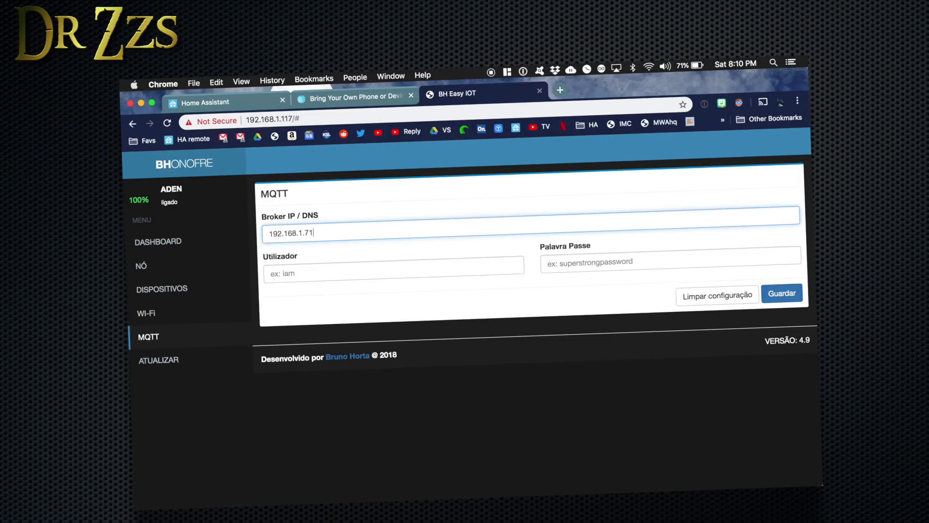
left_click(305, 273)
key("Tab")
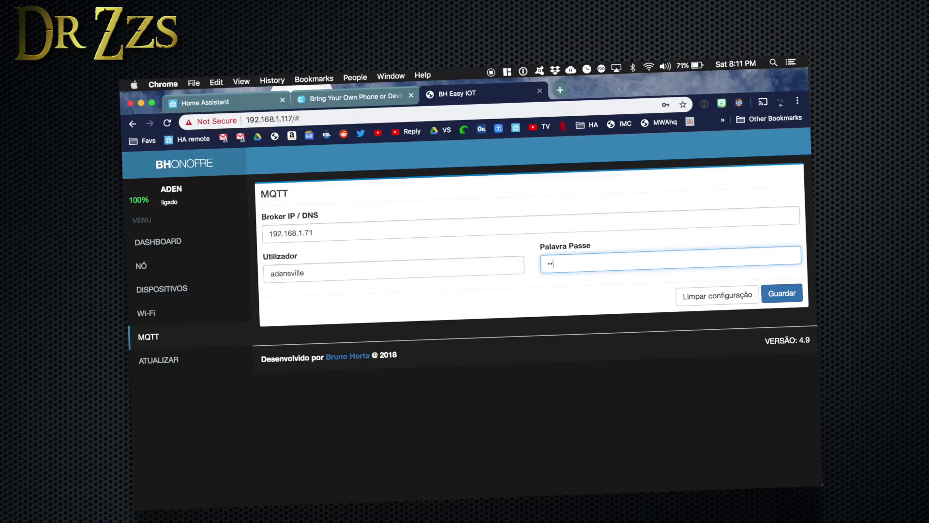
left_click(783, 293)
left_click(561, 168)
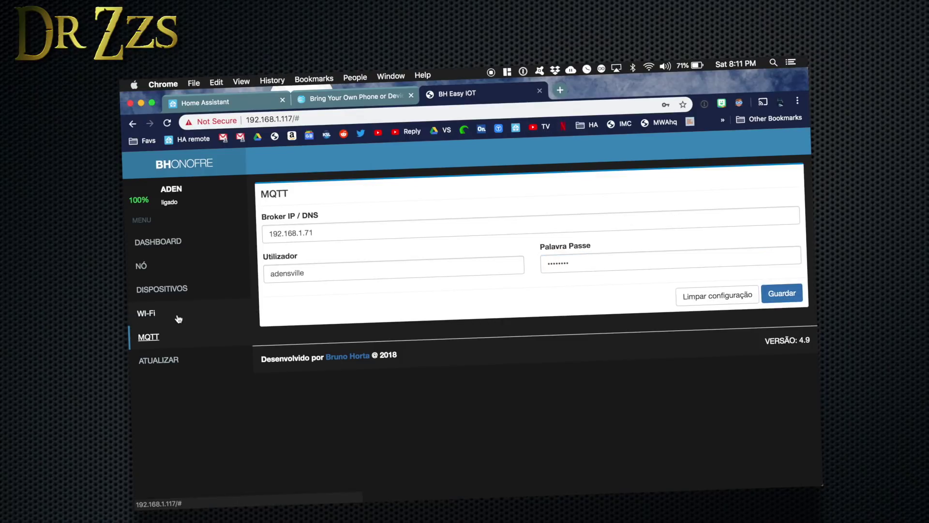
Create the Movimento PIR motion sensor on GPIO 14 with auto discovery SIM, and save it.
left_click(177, 318)
left_click(179, 291)
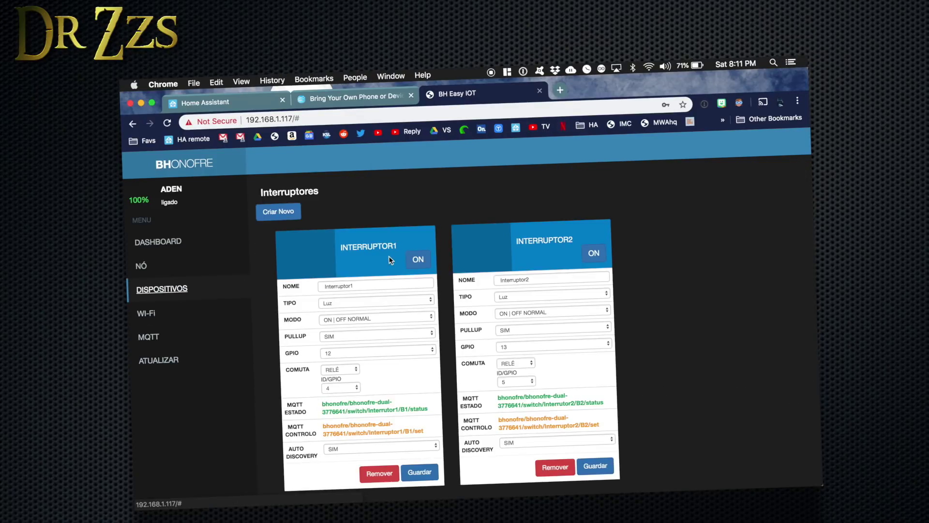
scroll(391, 260, "down", 5)
left_click(290, 429)
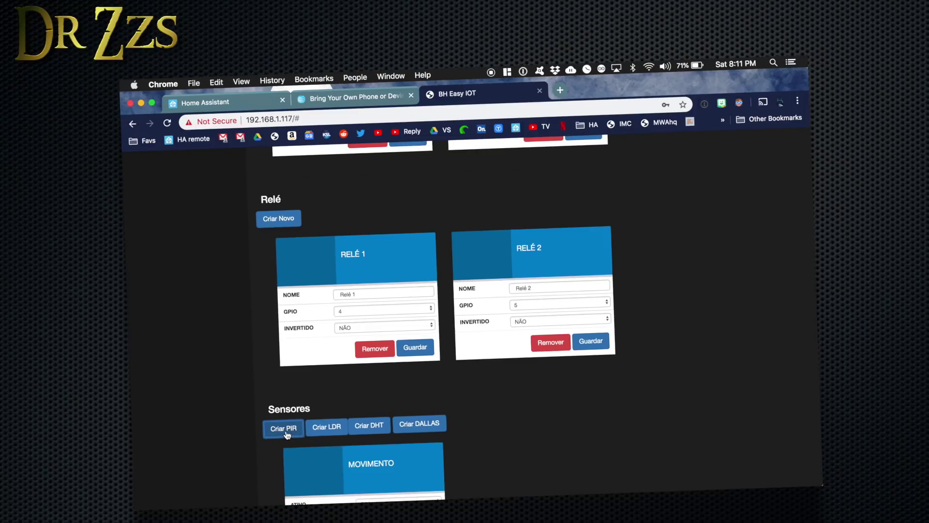
scroll(290, 430, "down", 4)
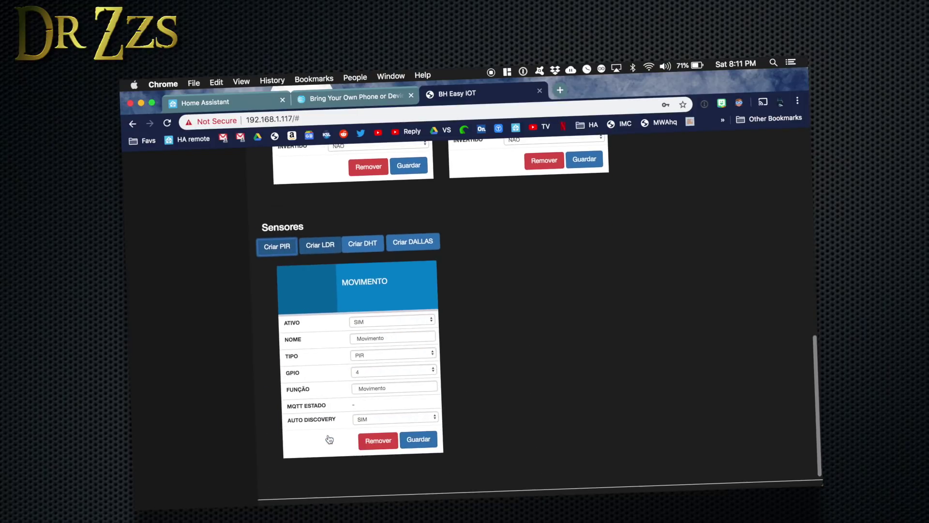
left_click(364, 373)
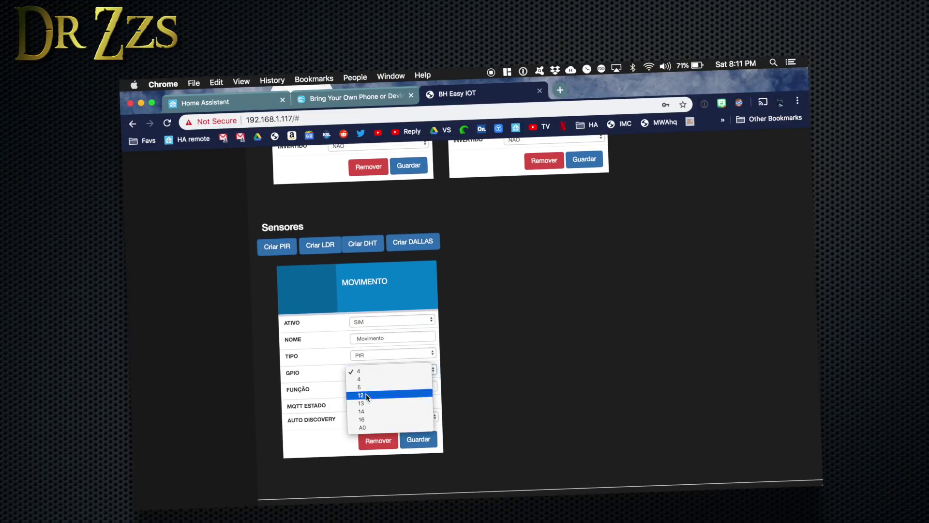
left_click(367, 408)
left_click(382, 419)
left_click(383, 419)
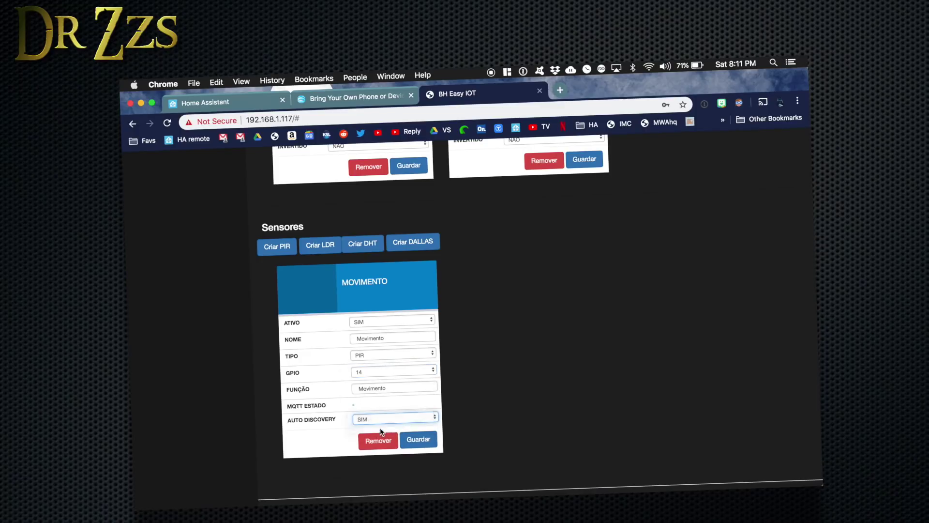
left_click(420, 442)
left_click(543, 173)
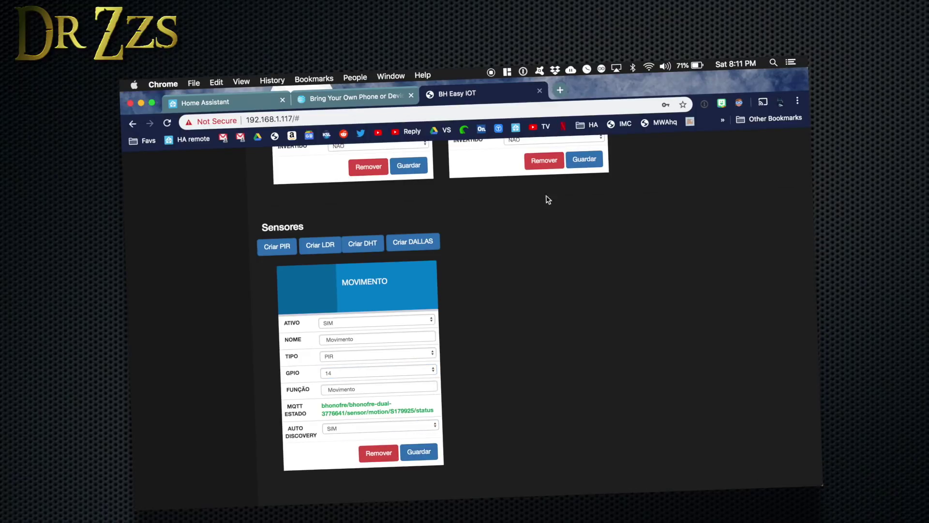
Set auto discovery to NÃO on Interruptor1 and Interruptor2 and save both.
scroll(536, 247, "up", 15)
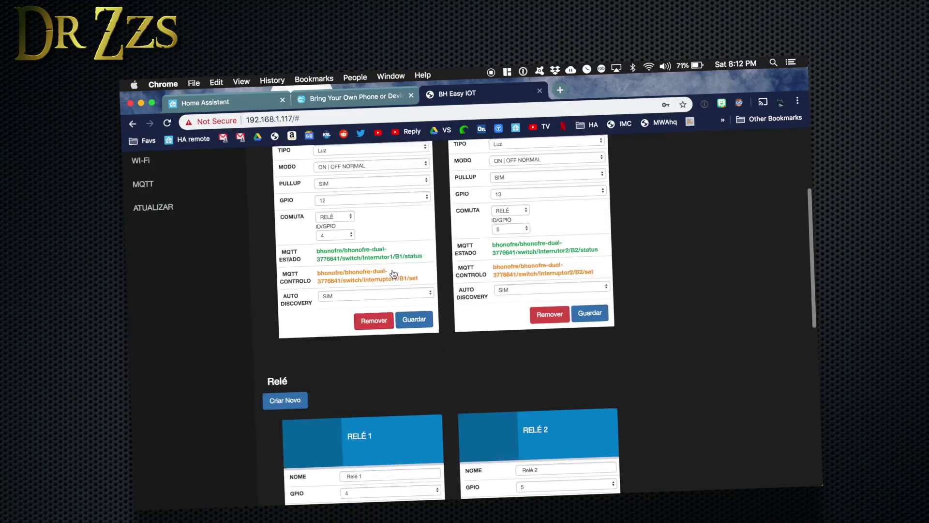
left_click(356, 347)
left_click(356, 355)
left_click(515, 343)
left_click(515, 350)
left_click(599, 367)
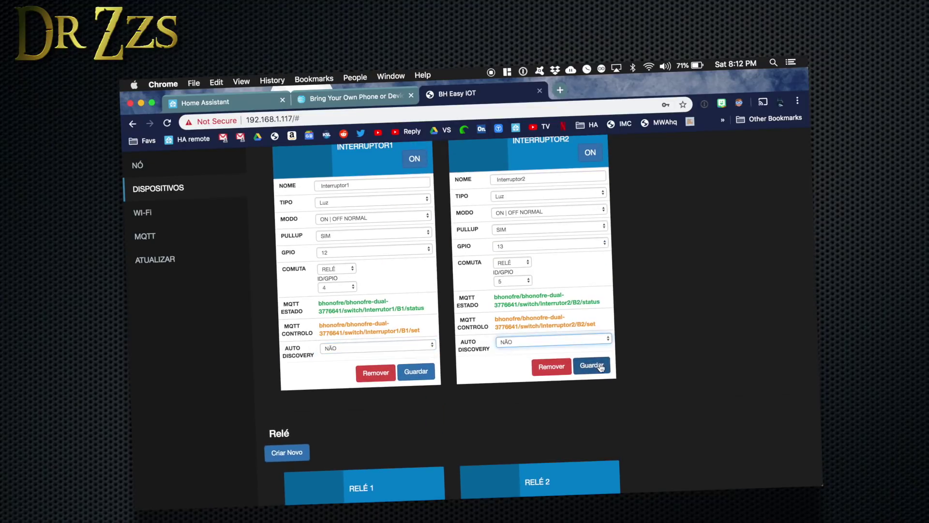
left_click(554, 170)
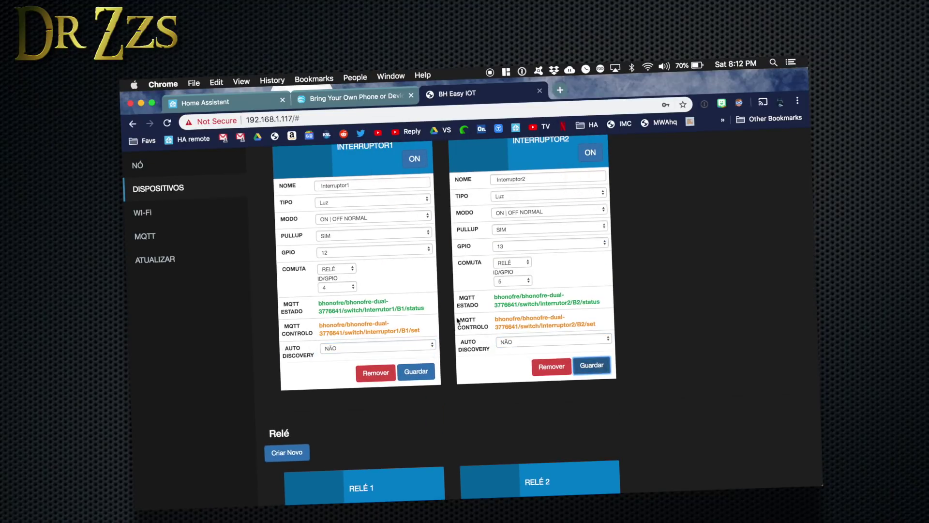
left_click(420, 373)
left_click(556, 170)
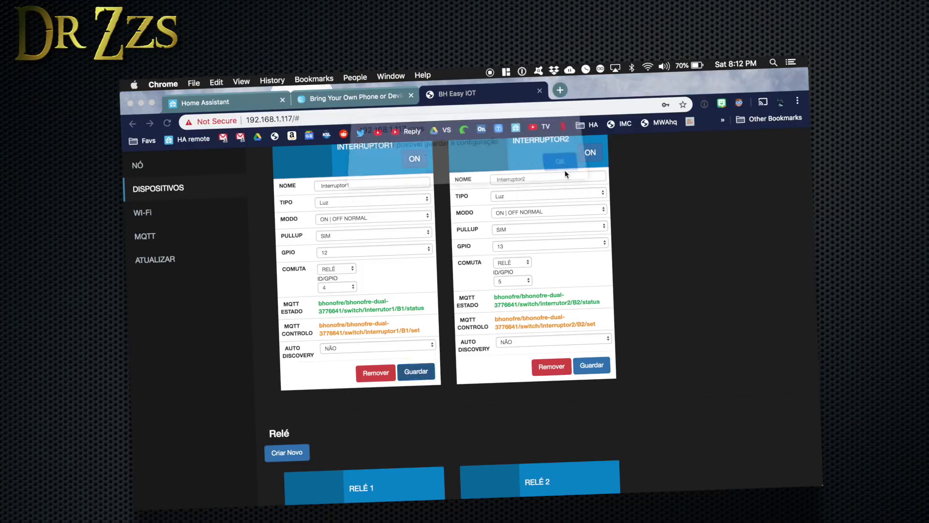
Switch Interruptor1 and Interruptor2 to ON | OFF PUSH/TOUCH mode and save each.
left_click(422, 216)
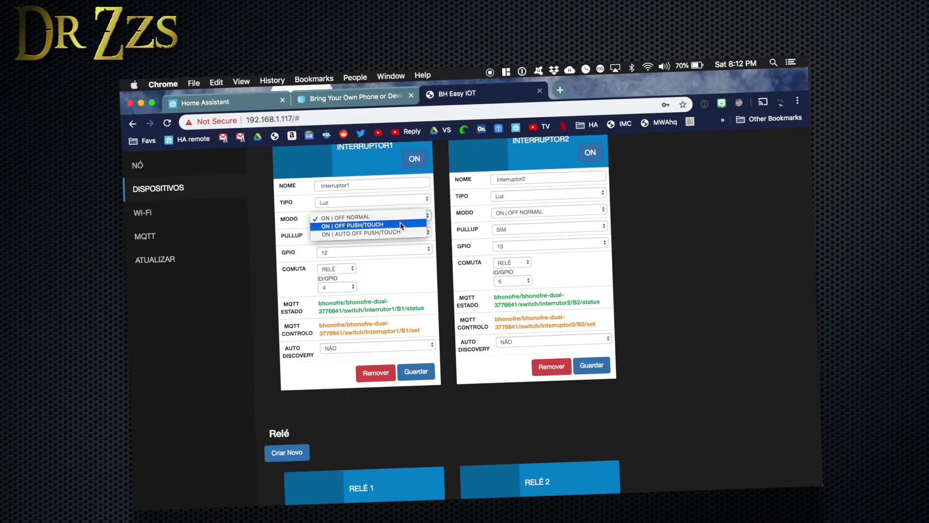
left_click(401, 226)
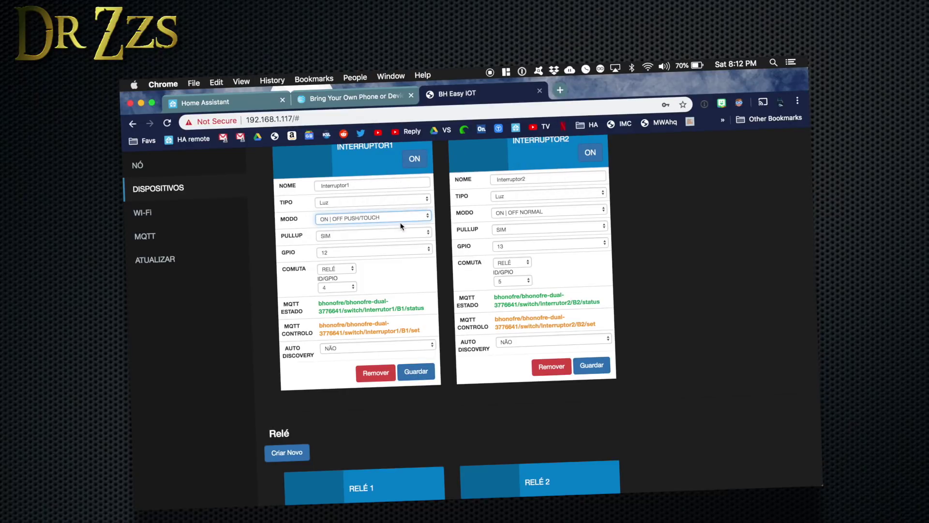
left_click(411, 372)
left_click(560, 169)
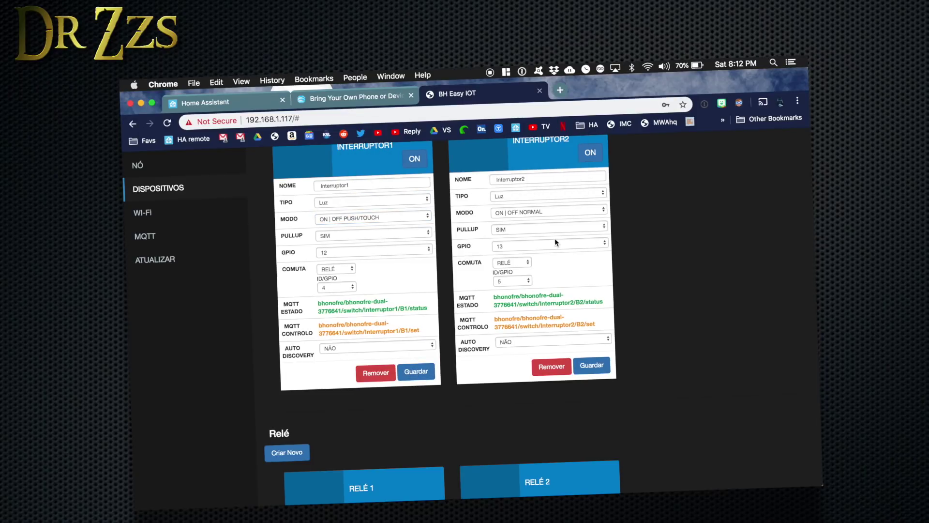
left_click(547, 211)
left_click(527, 230)
left_click(592, 365)
left_click(568, 172)
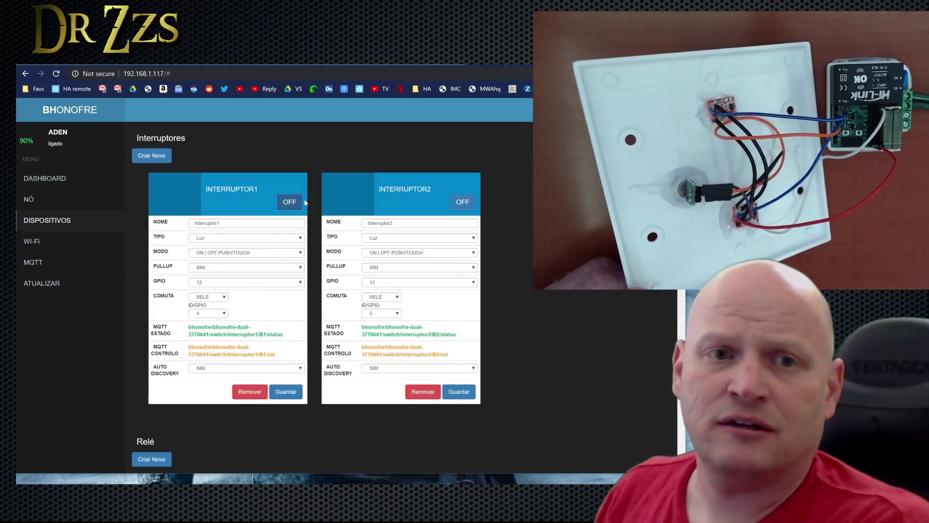
scroll(562, 326, "down", 9)
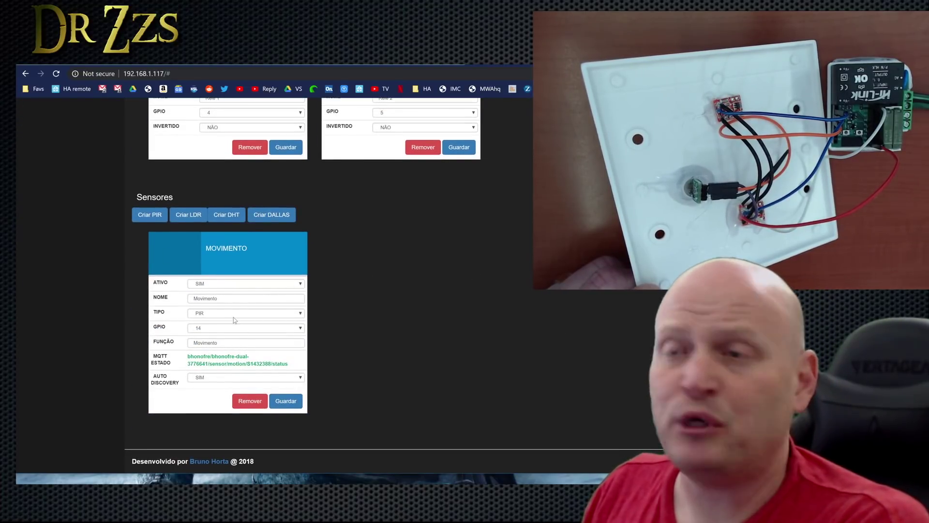
left_click_drag(289, 366, 184, 366)
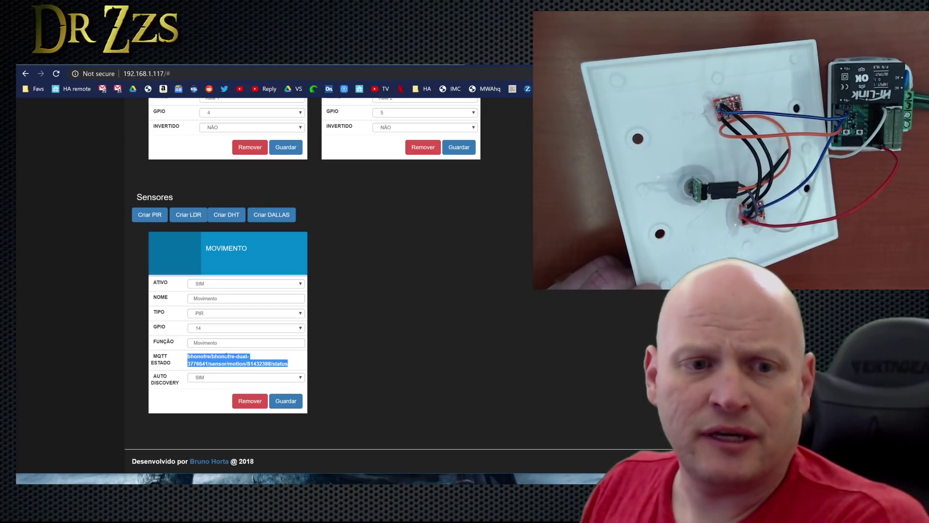
left_click(397, 322)
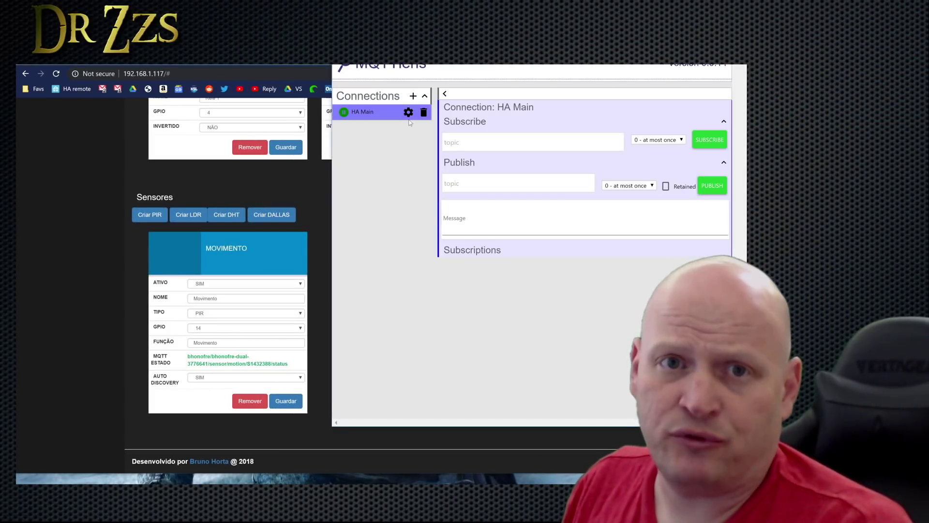
Review HA Main's connection settings for broker 192.168.1.71, then reconnect it.
left_click(408, 112)
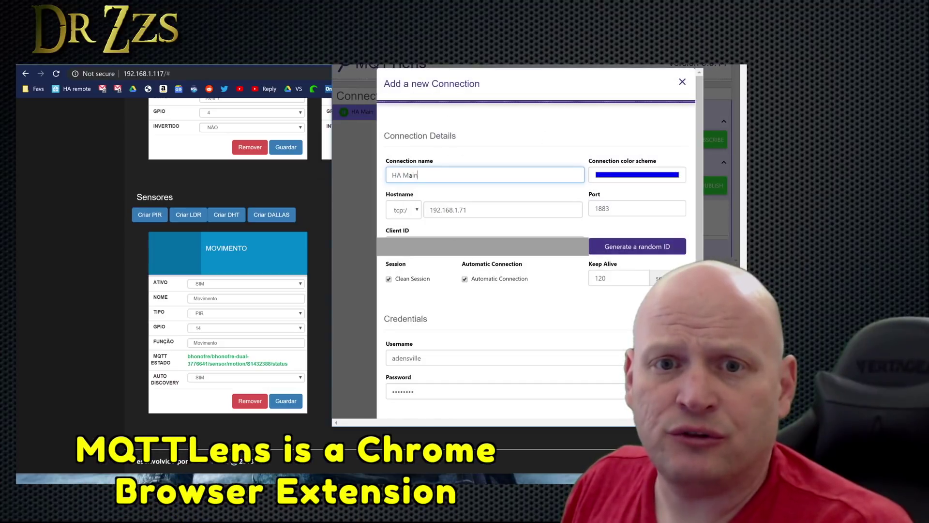
scroll(473, 225, "down", 2)
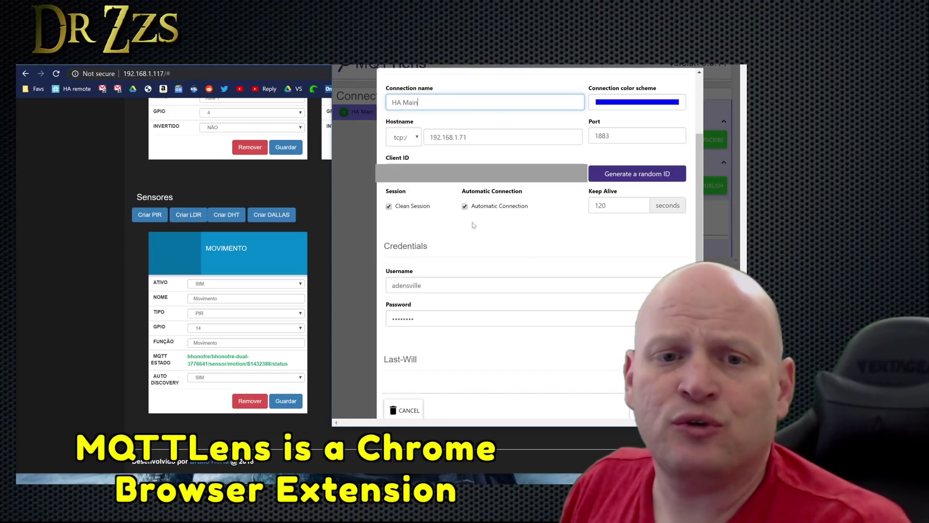
scroll(446, 189, "up", 2)
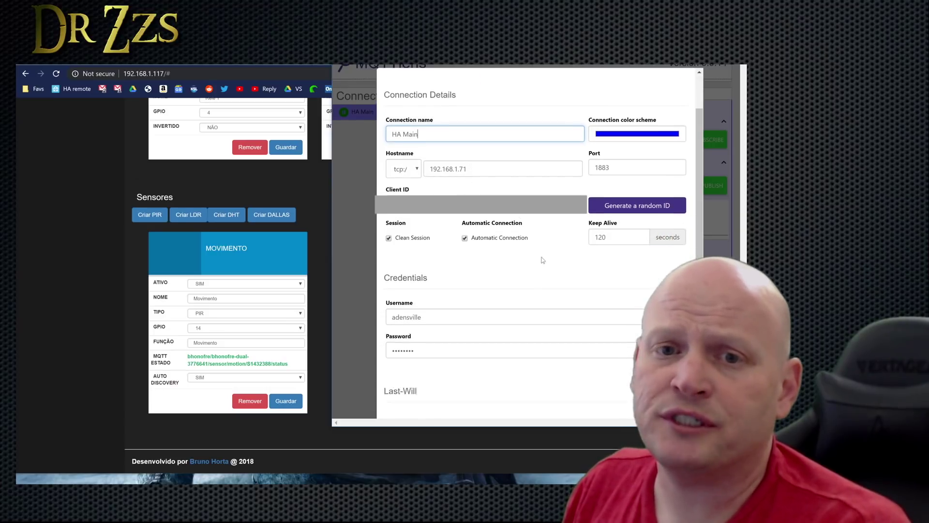
scroll(543, 262, "down", 1)
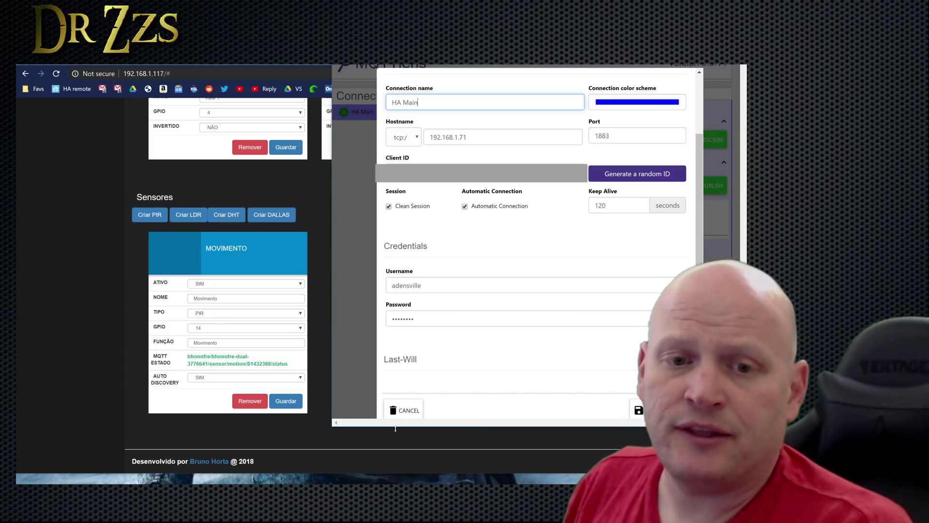
left_click(323, 318)
key("alt+Tab")
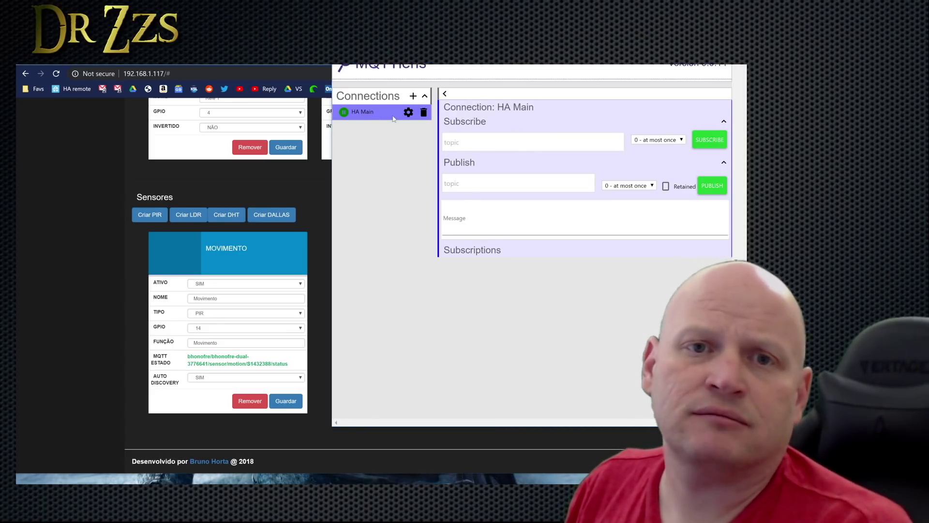
left_click(344, 113)
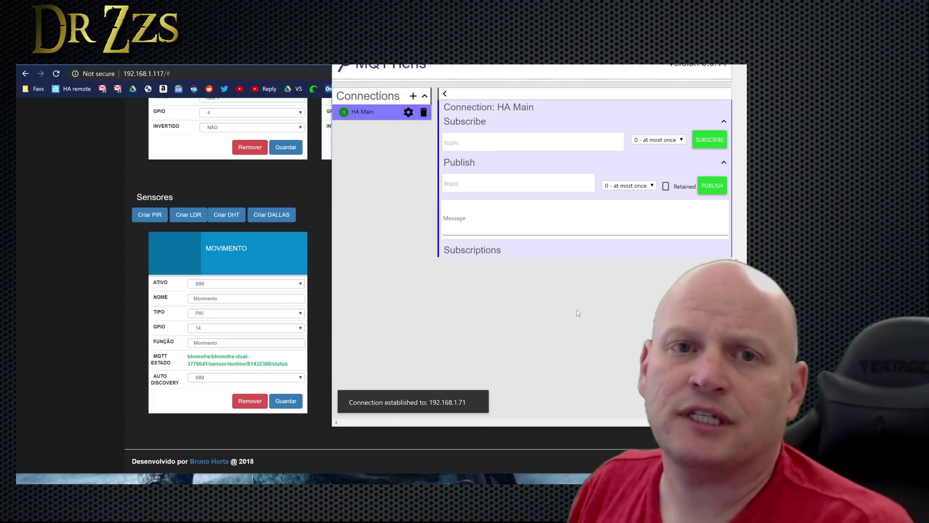
Copy the Movimento sensor's MQTT ESTADO topic and subscribe HA Main to it in MQTTLens.
left_click_drag(288, 364, 187, 356)
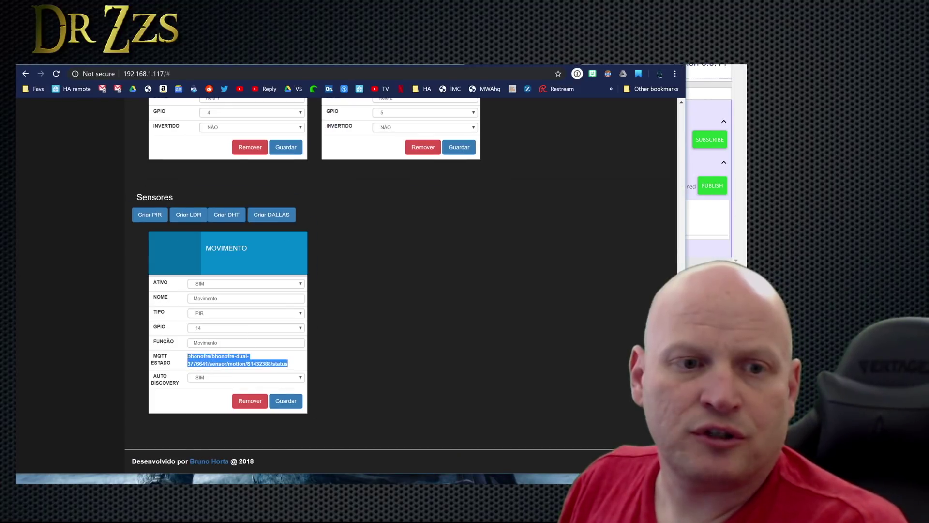
right_click(200, 355)
left_click(213, 361)
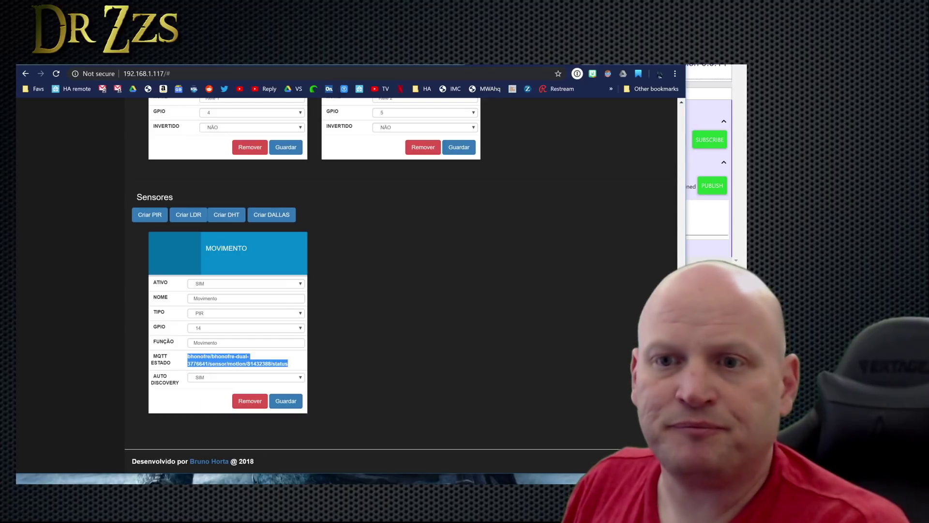
key("alt+Tab")
right_click(463, 137)
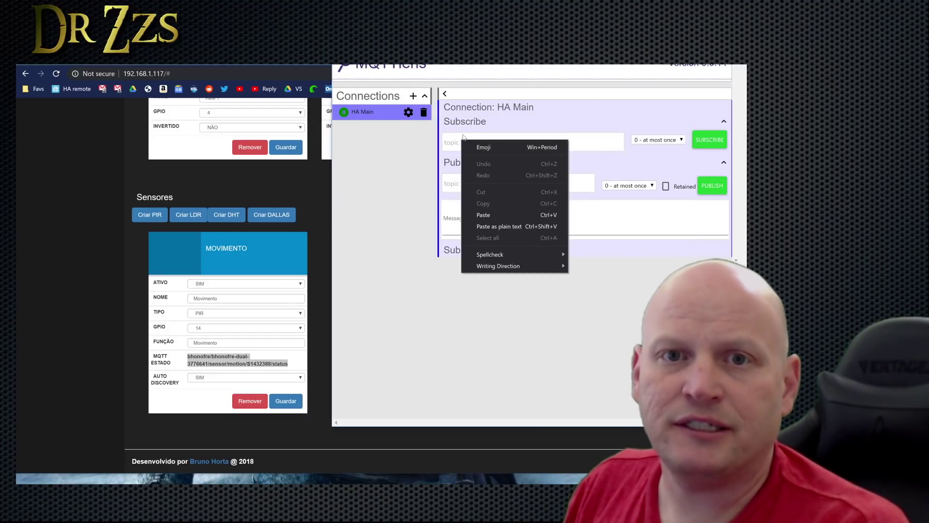
left_click(483, 215)
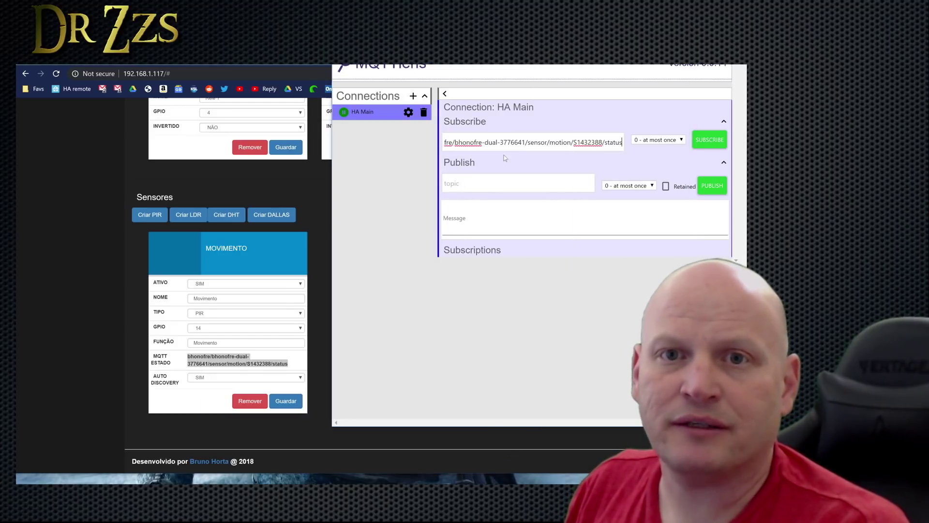
left_click(710, 145)
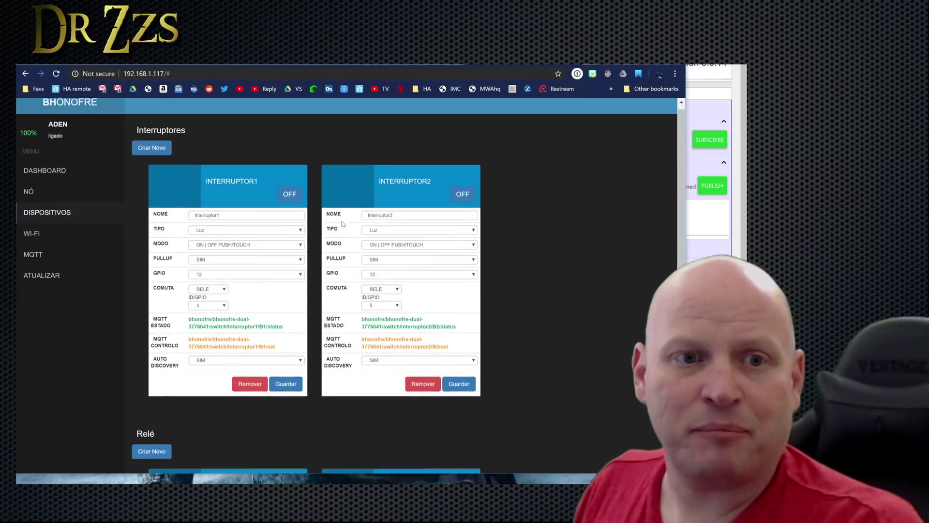
scroll(194, 259, "down", 2)
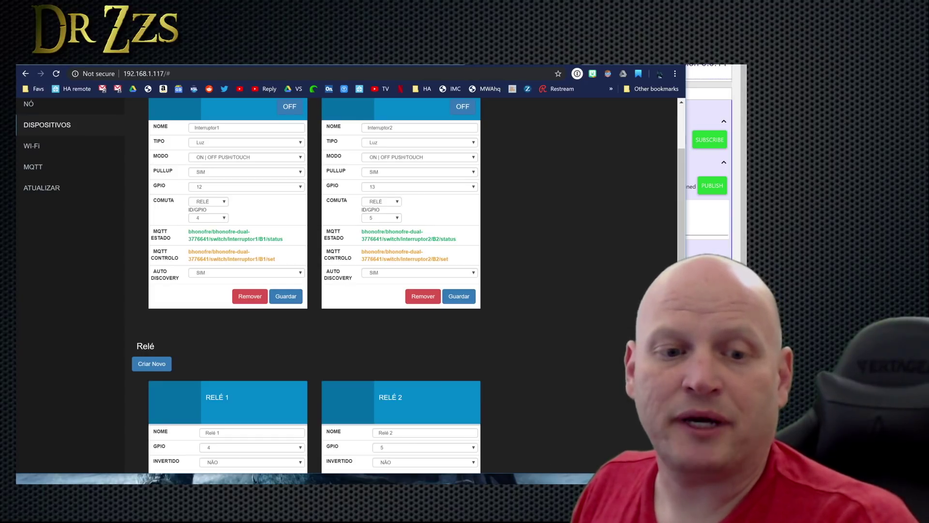
key("alt+Tab")
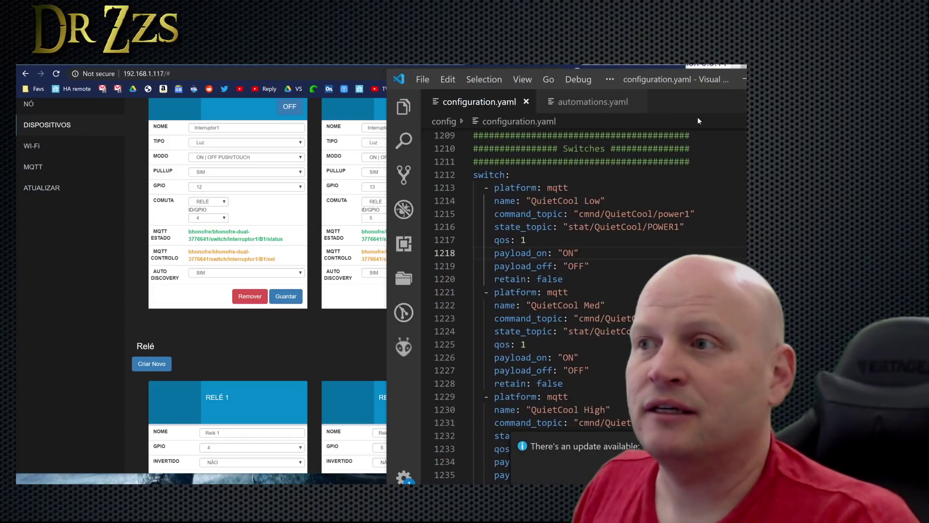
Insert a blank line under switch: at line 1212, above the QuietCool Low entry.
left_click_drag(394, 72, 299, 65)
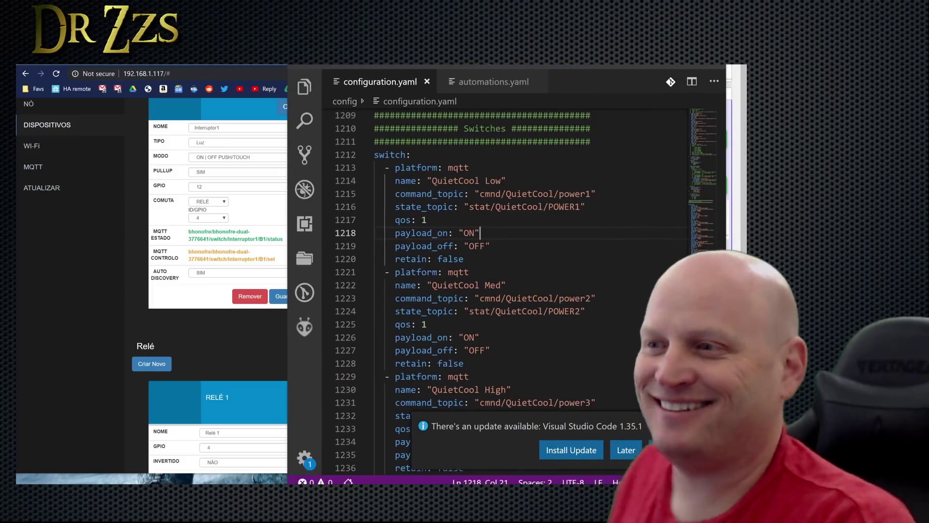
key("Up")
key("Up")
key("Up")
key("Up")
key("Up")
key("Up")
key("Return")
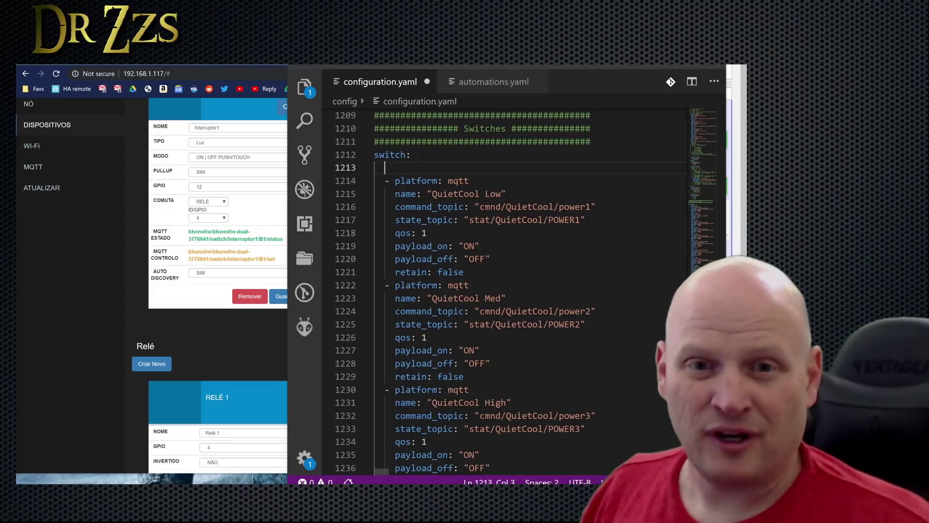
left_click_drag(465, 272, 350, 186)
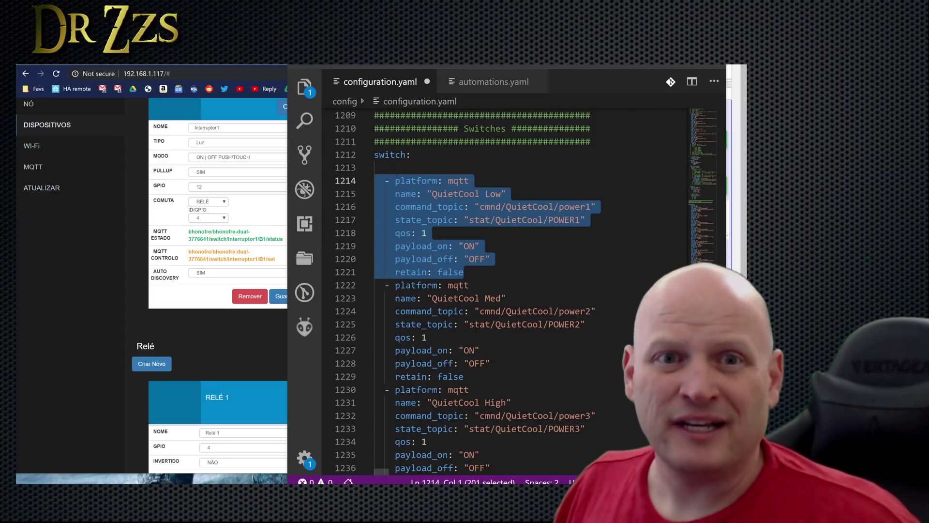
left_click(385, 167)
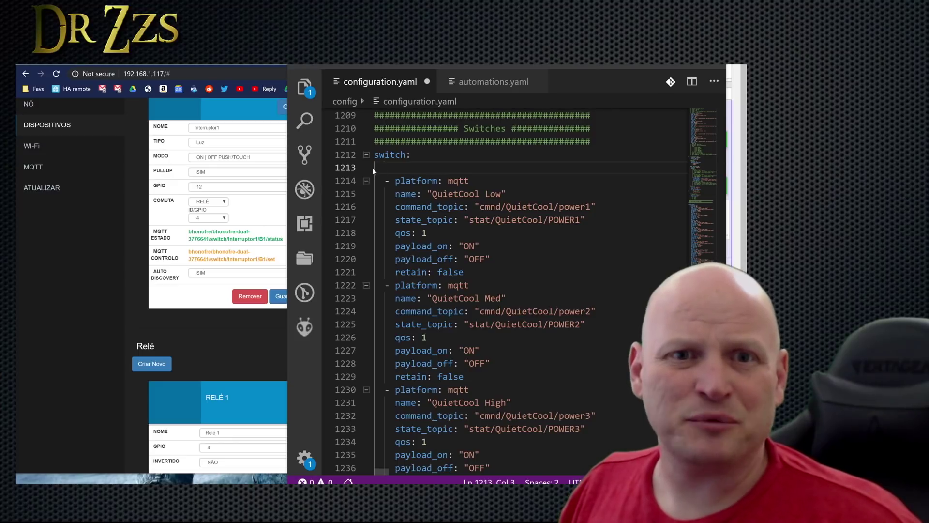
Confirm Interruptor1's type stays Luz, review the devices, then view the Wi-Fi settings page.
left_click(169, 269)
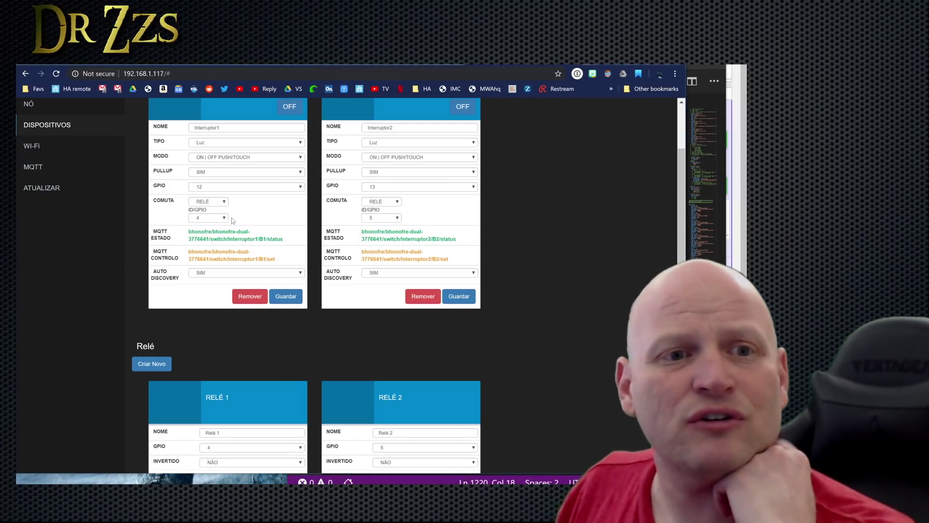
scroll(224, 211, "up", 1)
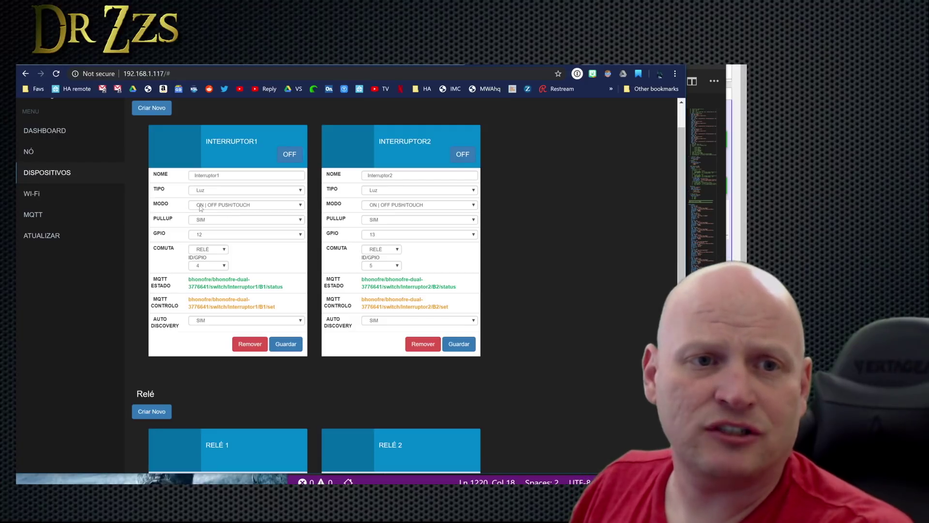
left_click(300, 190)
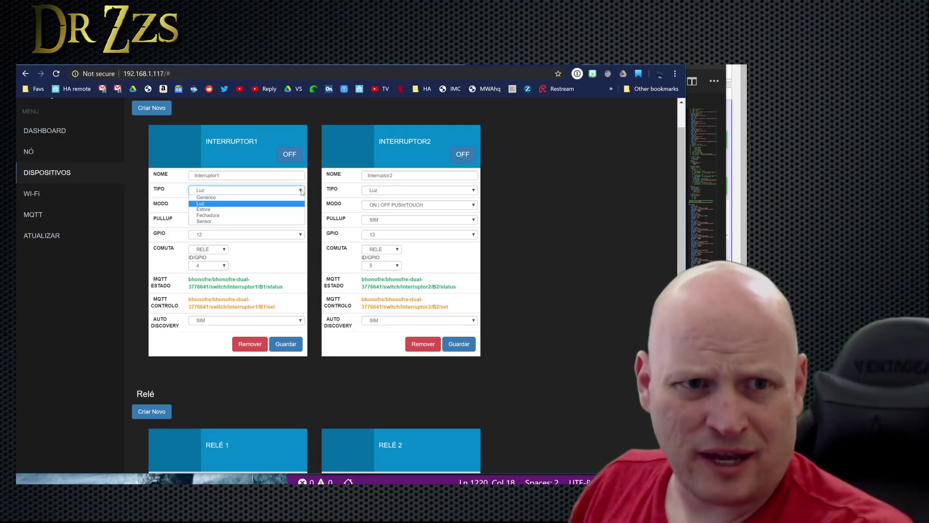
left_click(234, 203)
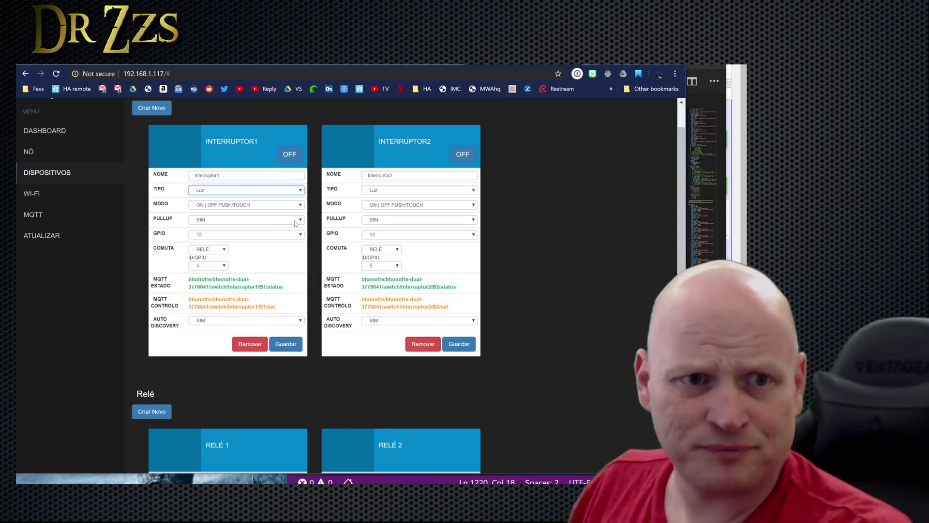
scroll(196, 333, "down", 8)
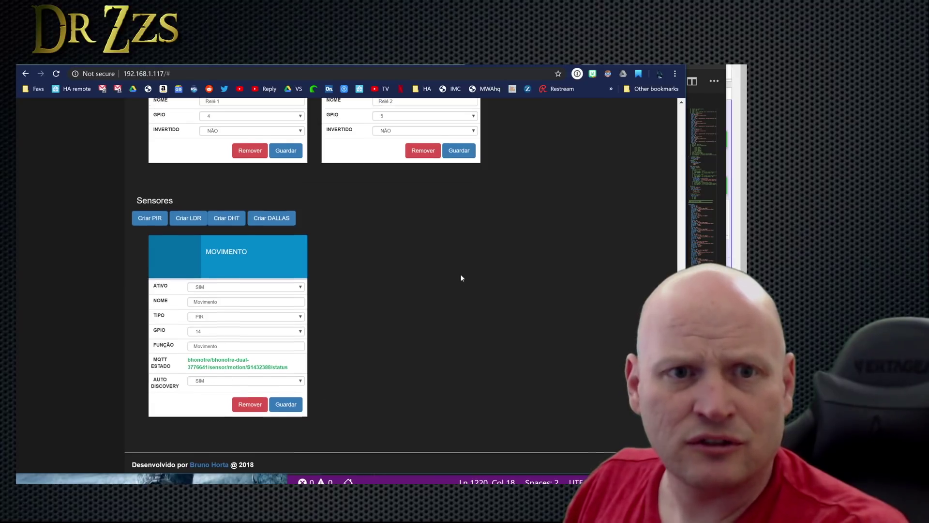
scroll(461, 272, "up", 10)
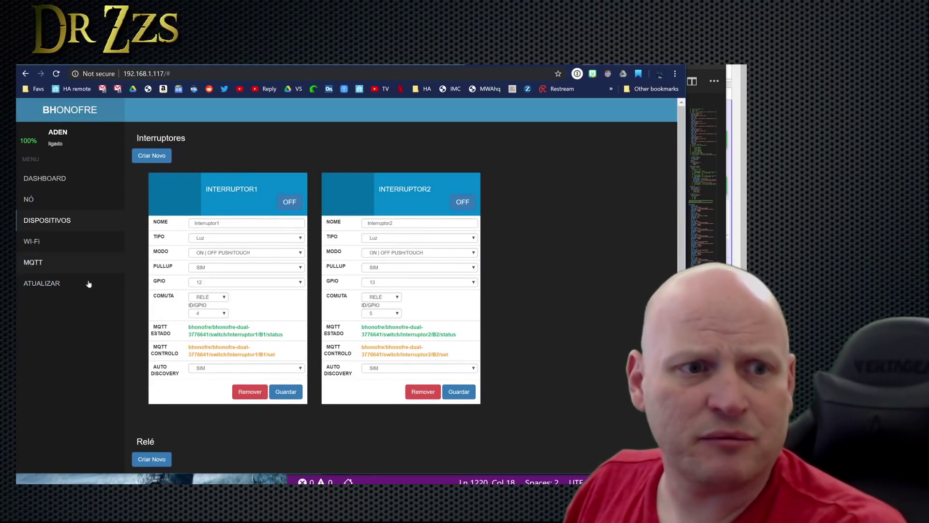
left_click(33, 242)
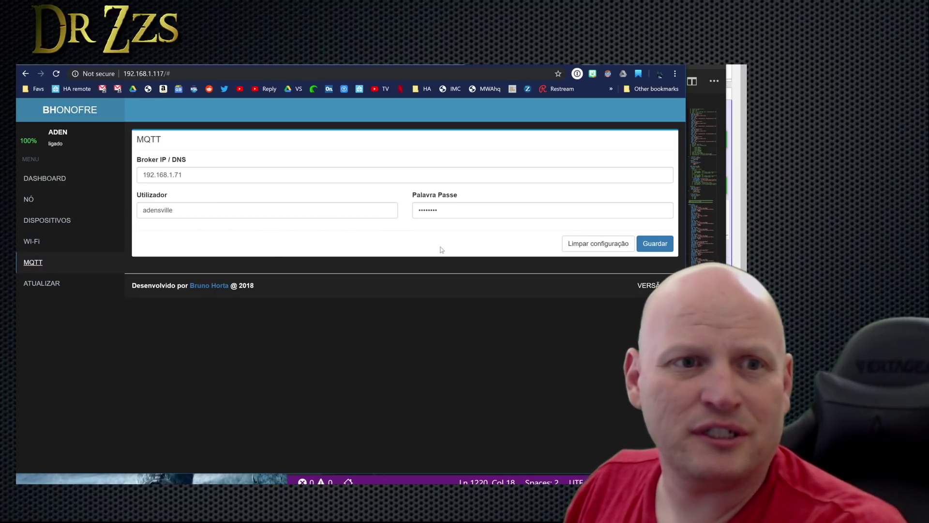
Check the firmware update page showing version 4.9, without selecting a new firmware file.
left_click(44, 283)
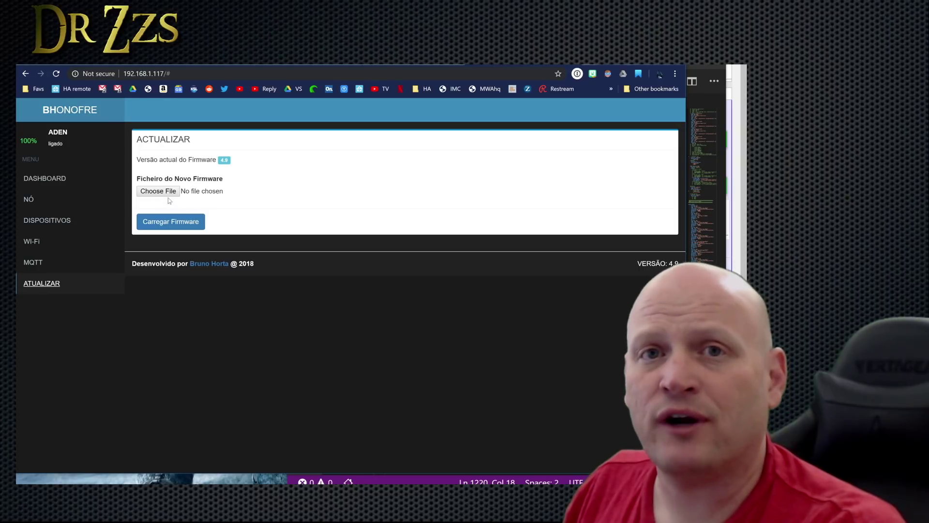
left_click(165, 192)
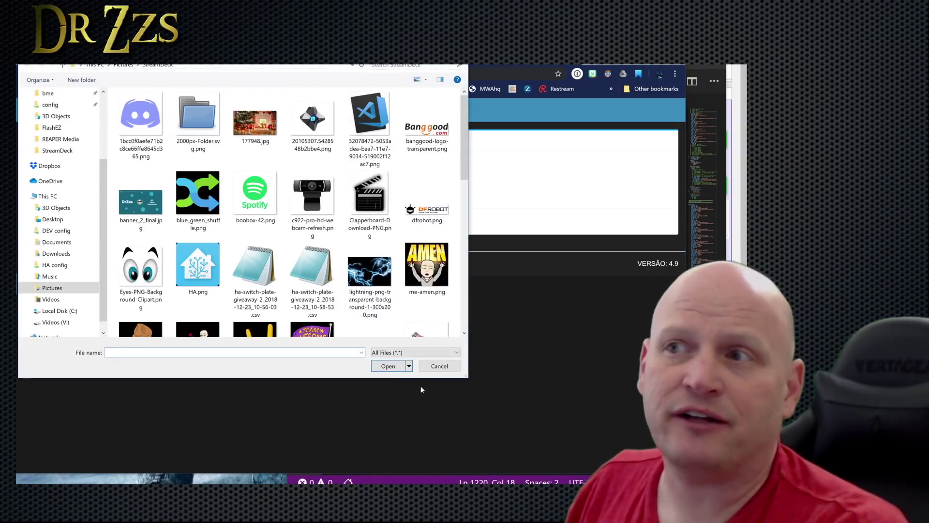
left_click(433, 366)
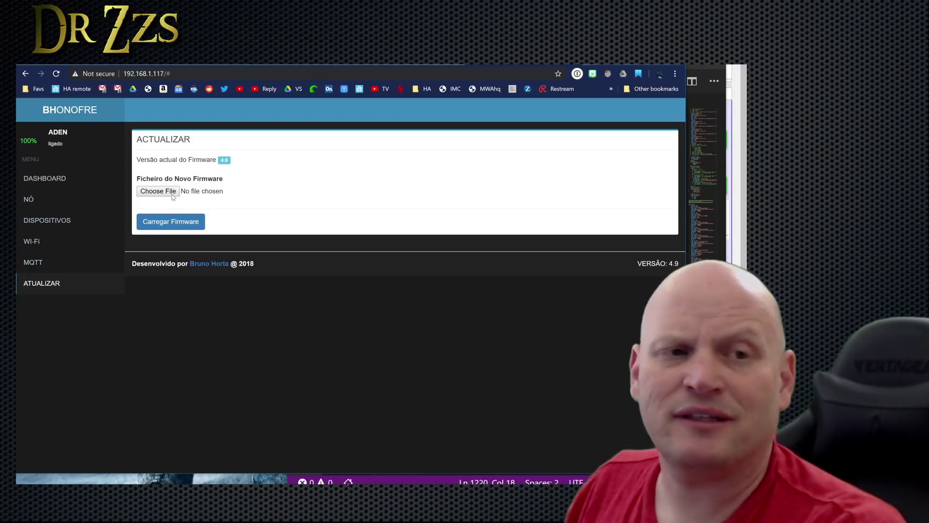
left_click(44, 178)
Rename the node to MudRoom and save the node settings.
left_click(29, 199)
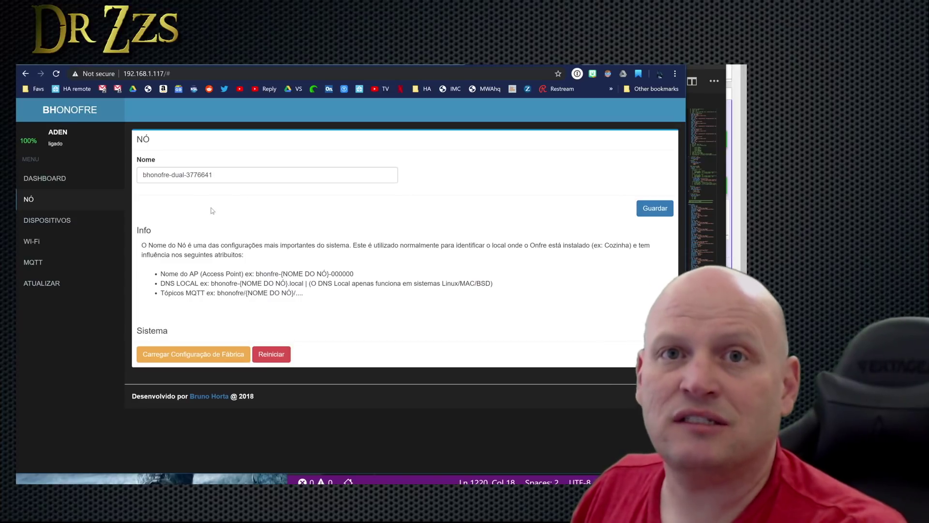
key("Tab")
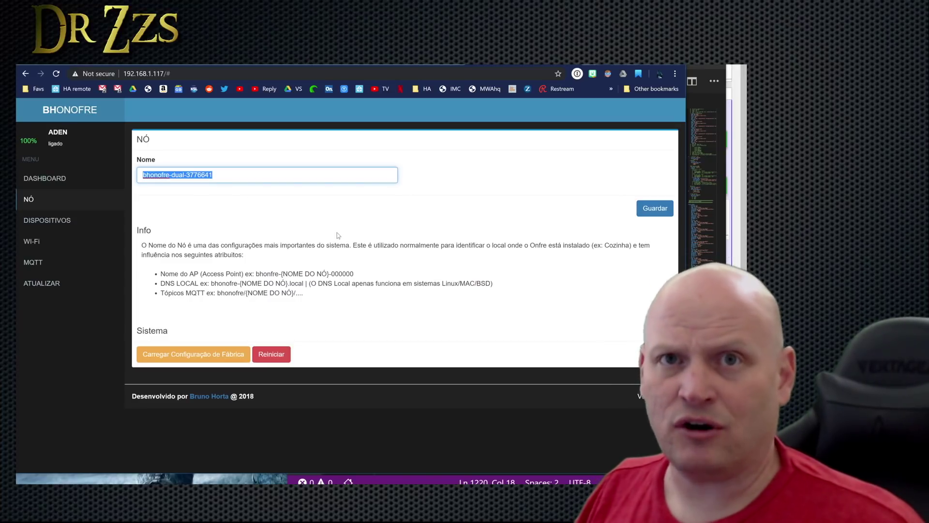
type("Mudroom")
key("Return")
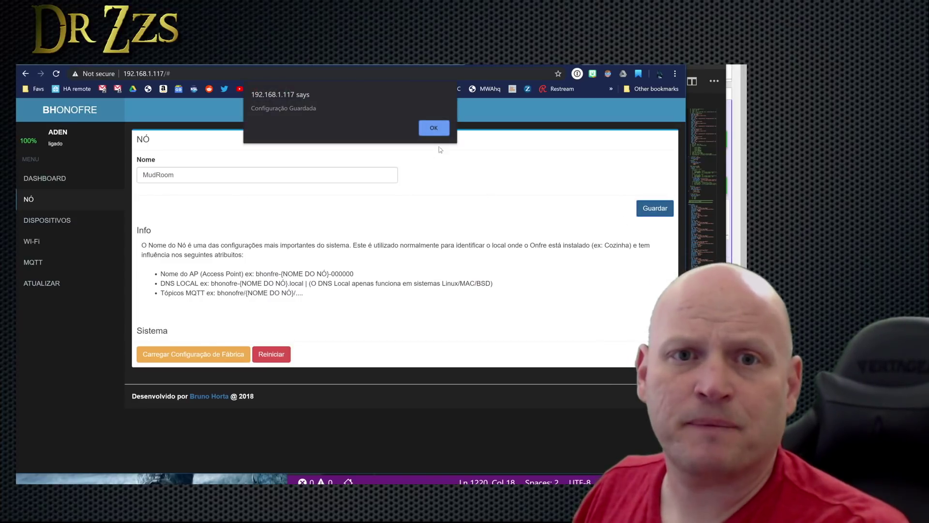
left_click(432, 127)
Highlight MudRoom in Interruptor1's and the Movimento sensor's MQTT status topics.
left_click(60, 220)
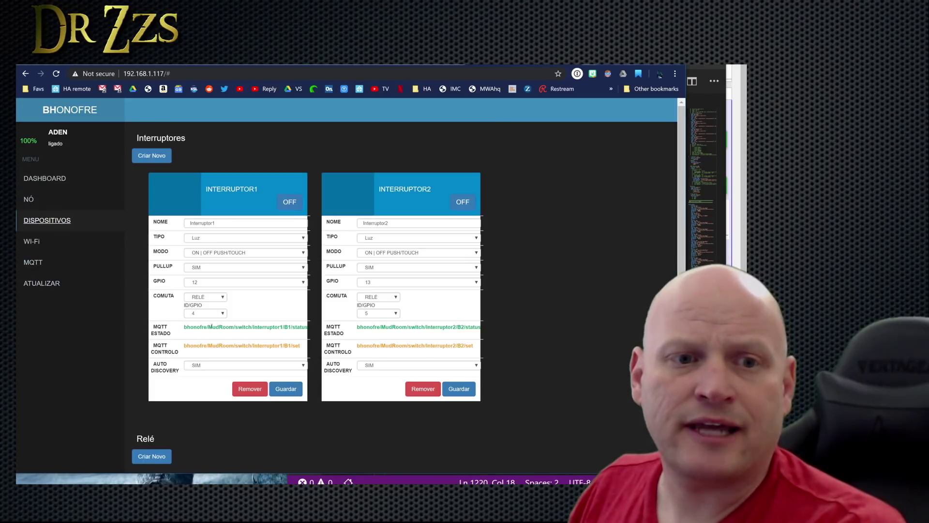
left_click_drag(208, 327, 238, 329)
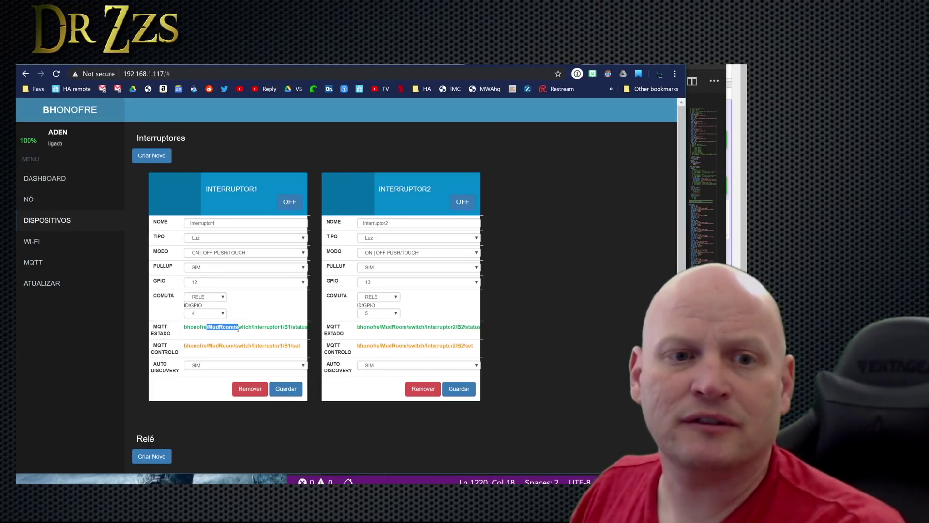
scroll(410, 328, "down", 9)
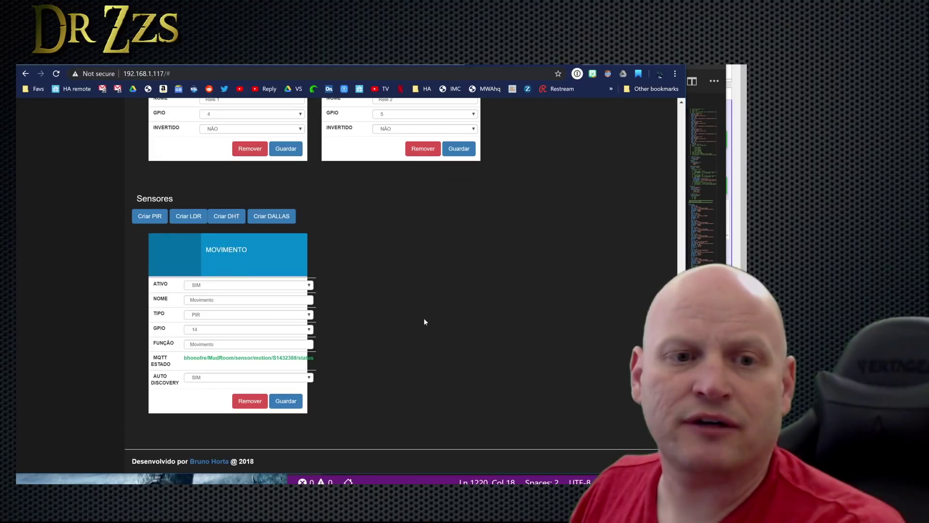
left_click_drag(203, 359, 244, 357)
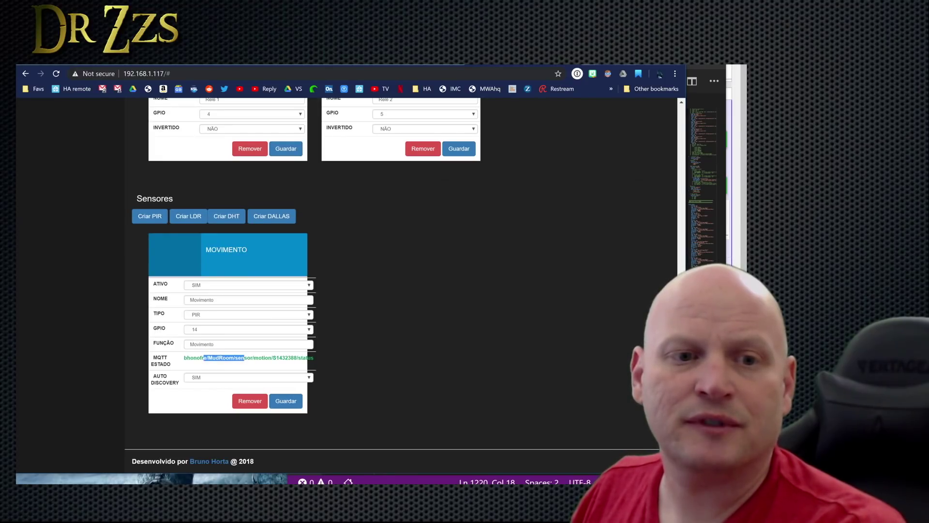
scroll(501, 303, "up", 10)
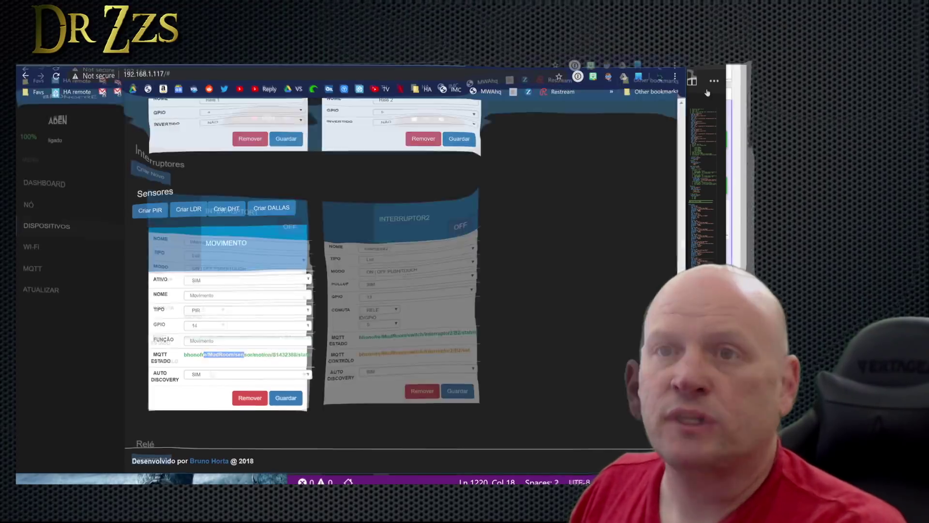
Check Interruptor1's Auto Discovery options and look up what 'sim' means in Portuguese.
left_click(212, 365)
left_click(589, 331)
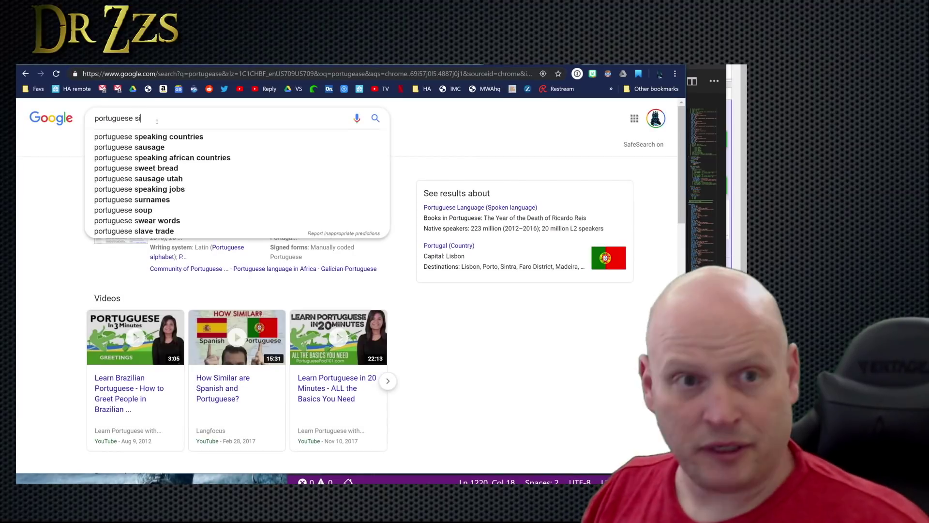
type("m")
key("Return")
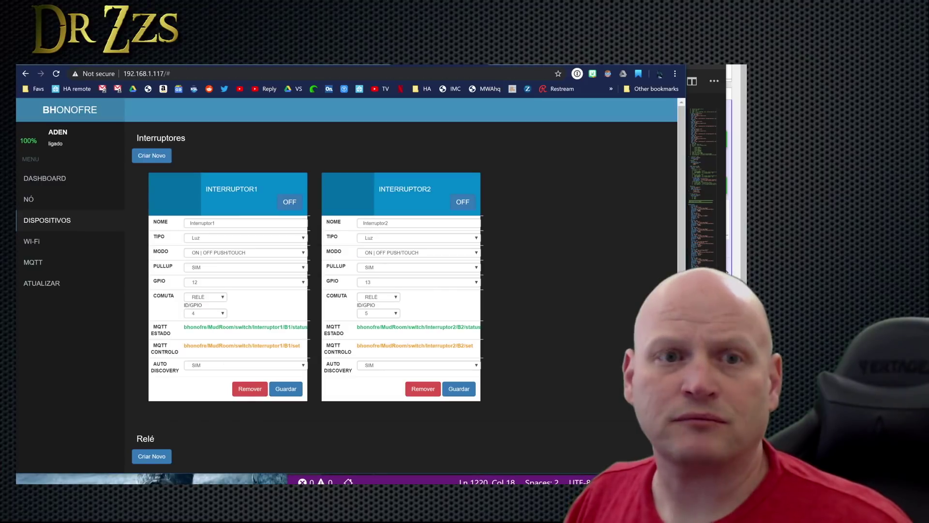
Set Auto Discovery to NÃO for Interruptor1, Interruptor2 and the Movimento sensor.
left_click(225, 366)
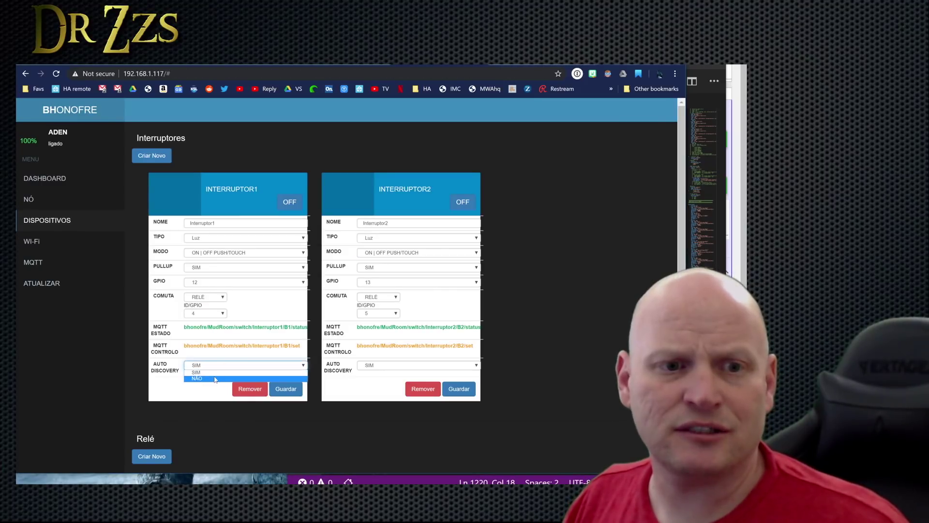
left_click(215, 378)
left_click(418, 365)
left_click(387, 378)
scroll(633, 211, "down", 5)
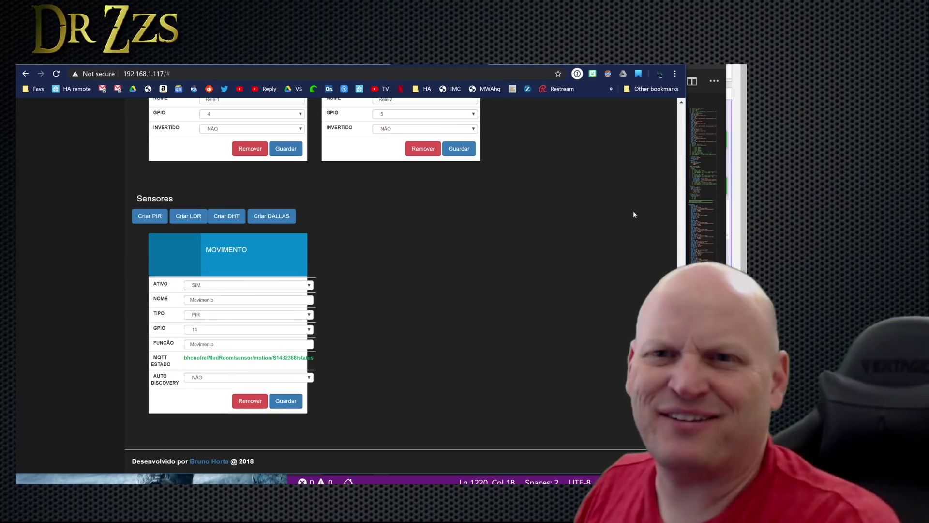
scroll(589, 206, "up", 5)
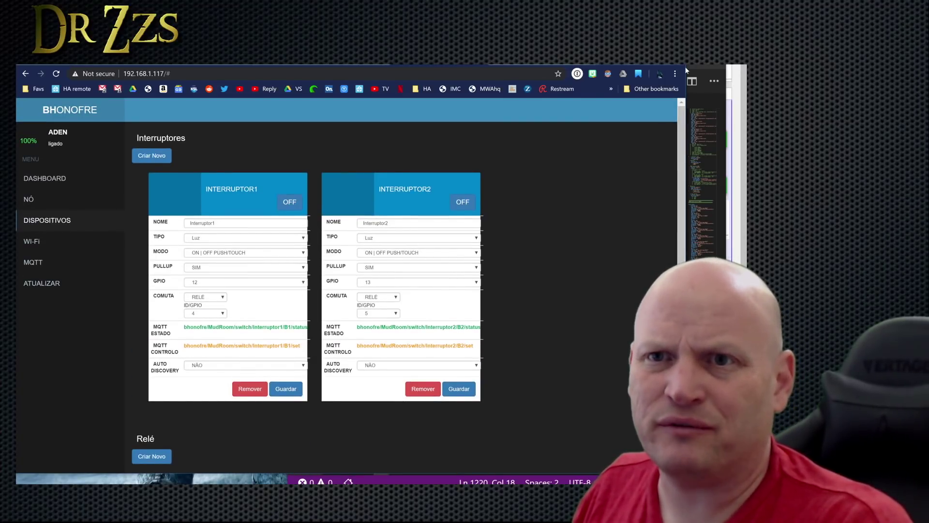
scroll(537, 227, "down", 1)
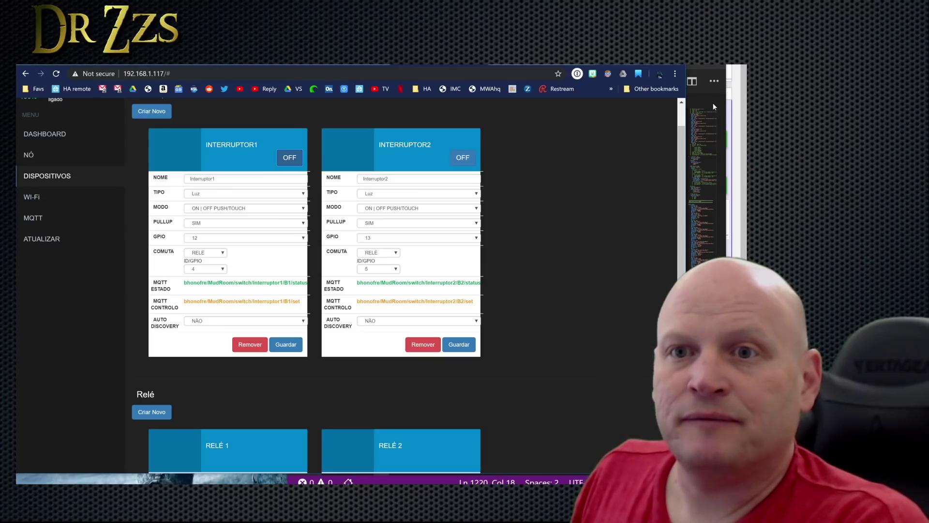
left_click(713, 103)
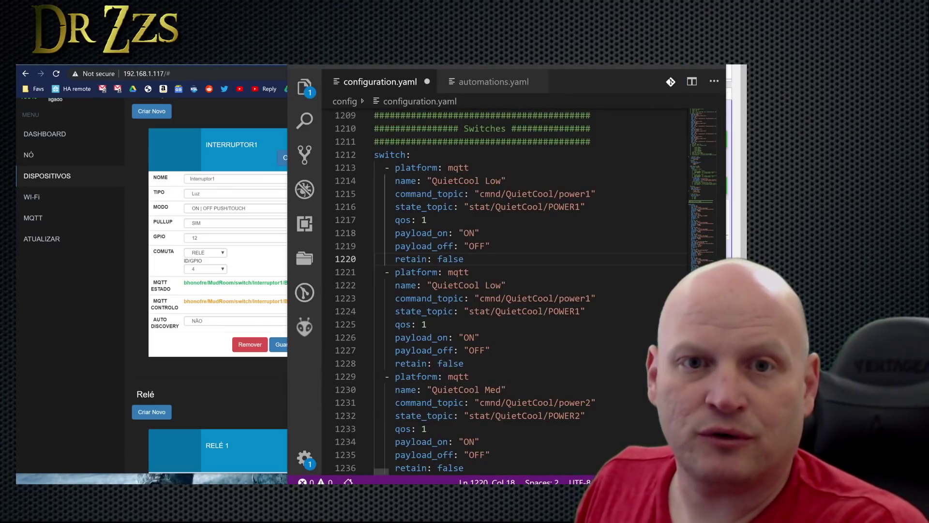
Rename the first switch to Mudroom Fan and replace its command topic with Interruptor1's set topic.
left_click_drag(433, 181, 502, 180)
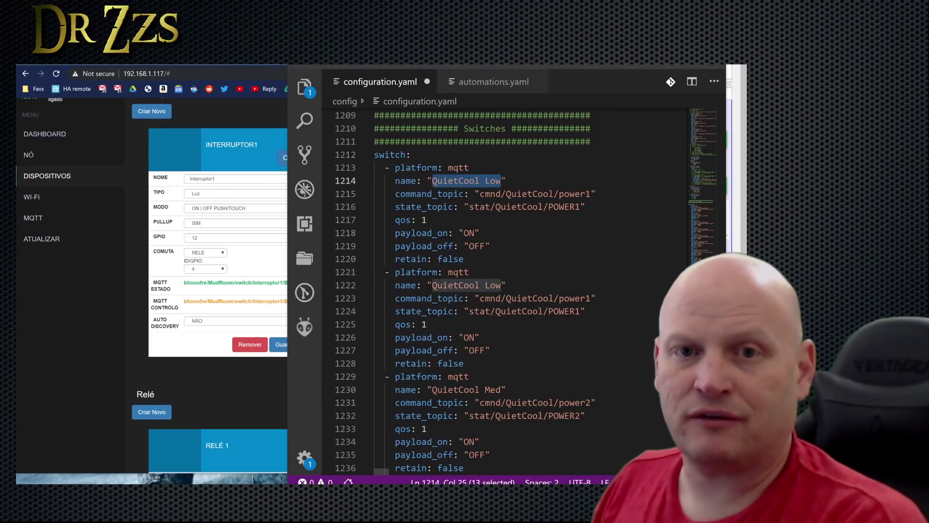
type("Mud")
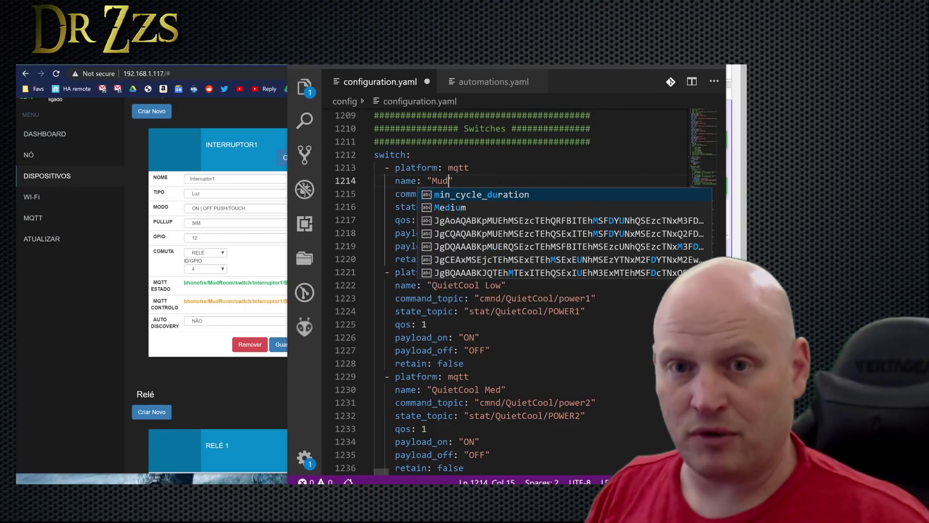
type("room Fan")
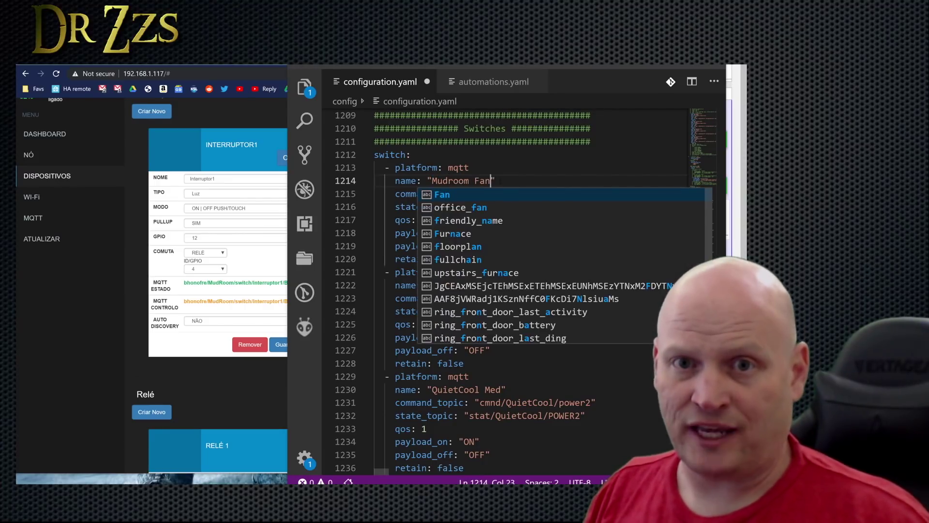
left_click(470, 168)
key("alt+Tab")
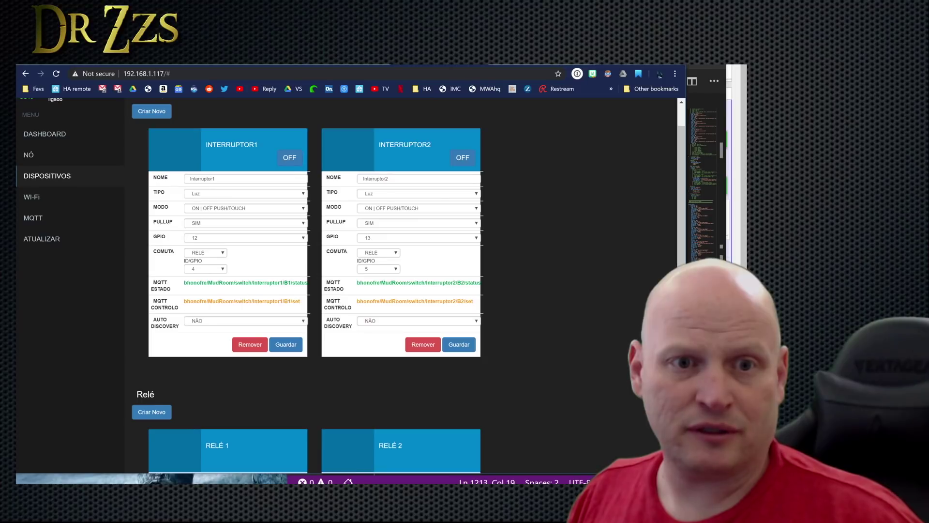
left_click_drag(184, 301, 300, 301)
key("ctrl+c")
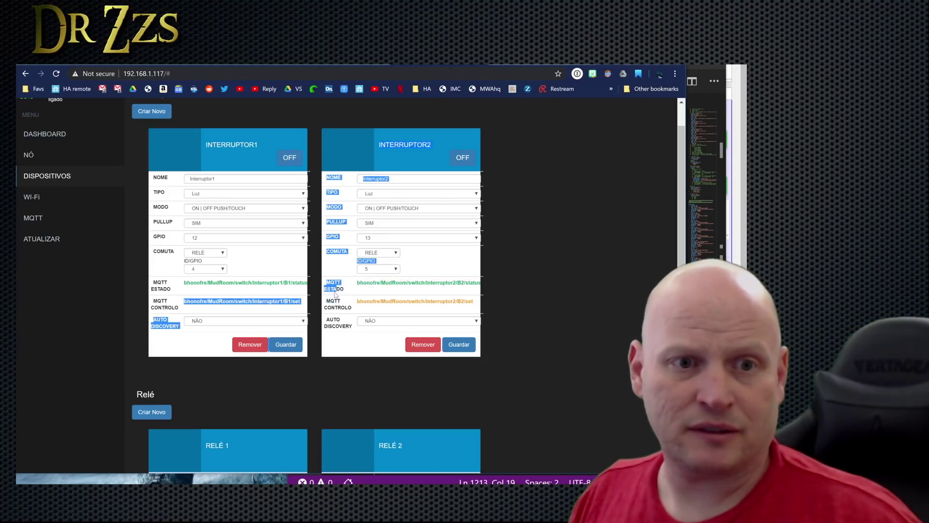
key("alt+Tab")
left_click_drag(480, 219, 587, 219)
right_click(576, 217)
left_click(479, 288)
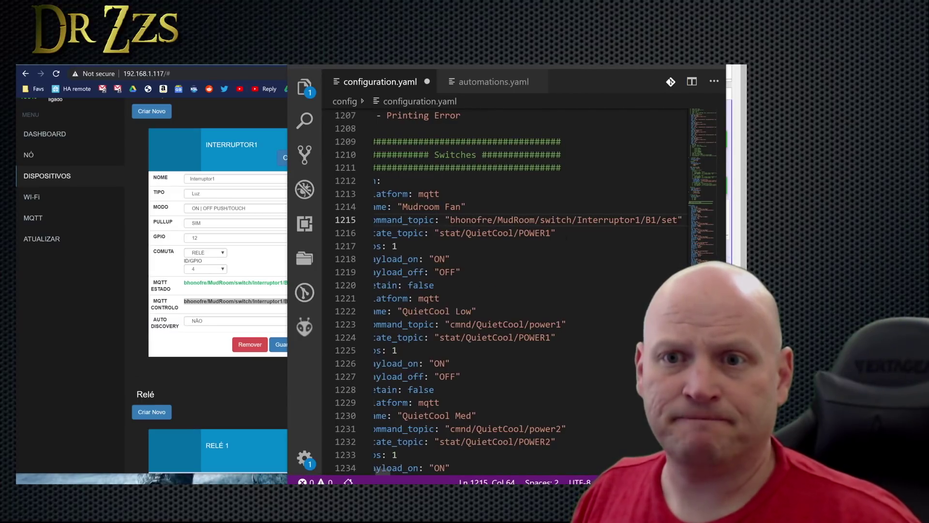
Replace the Mudroom Fan state topic with Interruptor1's status topic from the BHonofre page.
left_click(189, 285)
left_click_drag(184, 283, 307, 283)
key("ctrl+c")
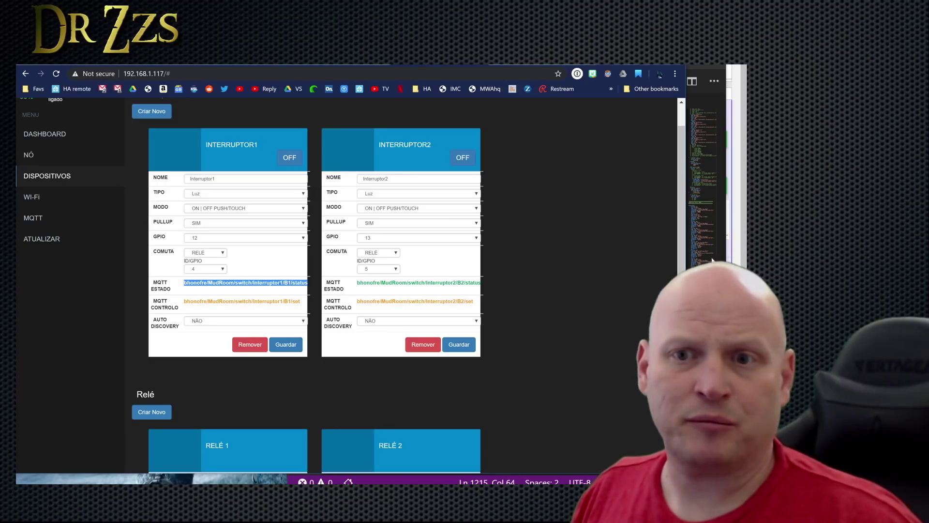
left_click(715, 115)
right_click(381, 237)
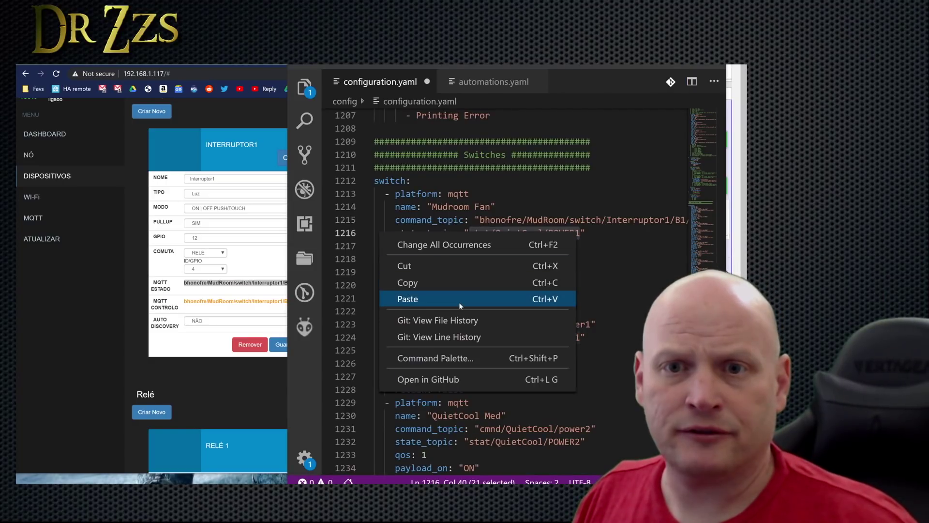
left_click(460, 304)
left_click(418, 233)
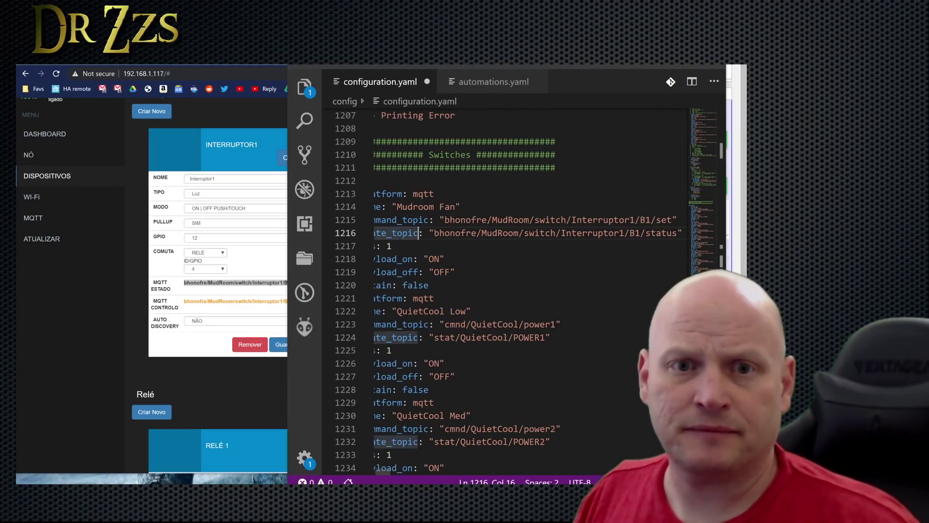
left_click(419, 272)
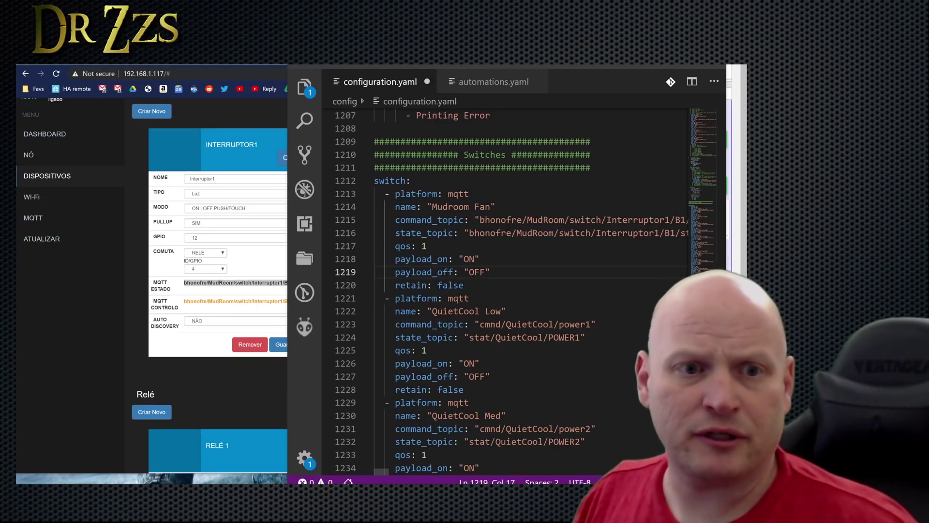
left_click(426, 454)
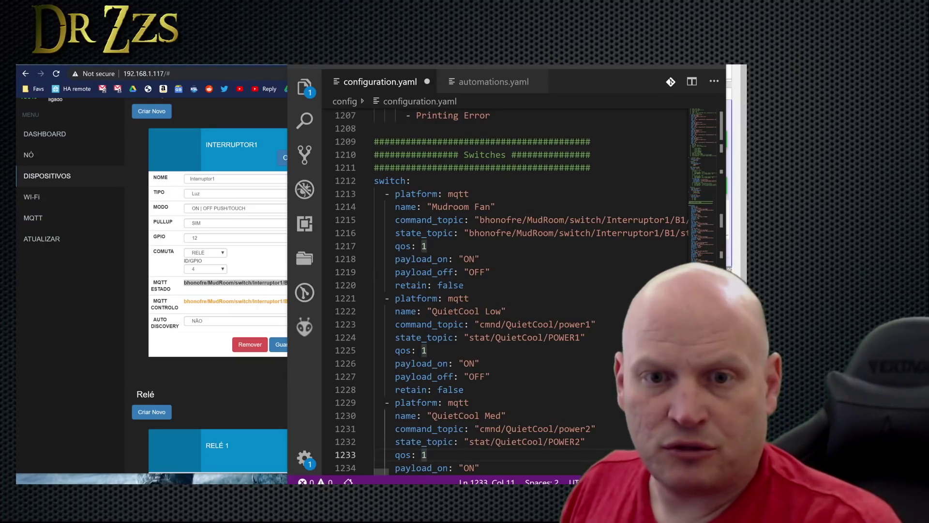
Duplicate the Mudroom Fan block below itself and rename the copy to Mudroom Light.
left_click_drag(339, 285, 336, 202)
left_click(480, 285)
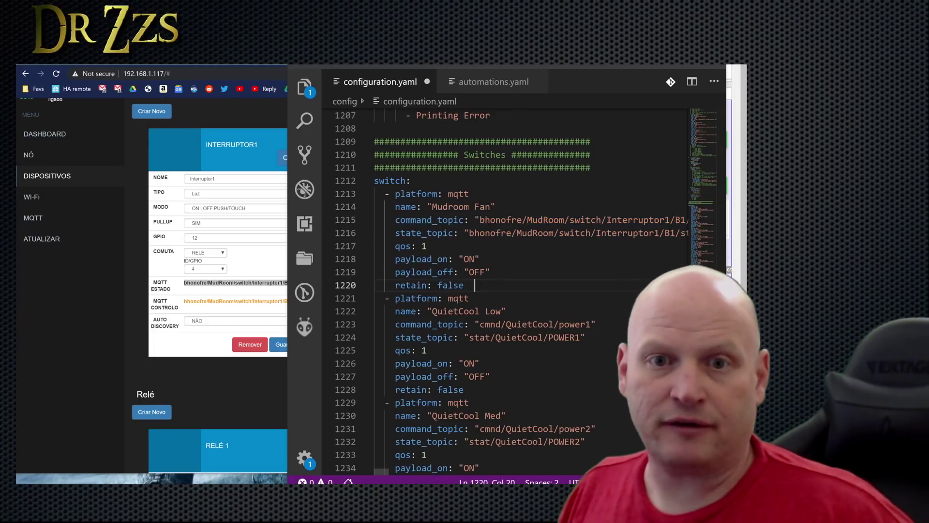
key("Return")
key("ctrl+v")
left_click(495, 311)
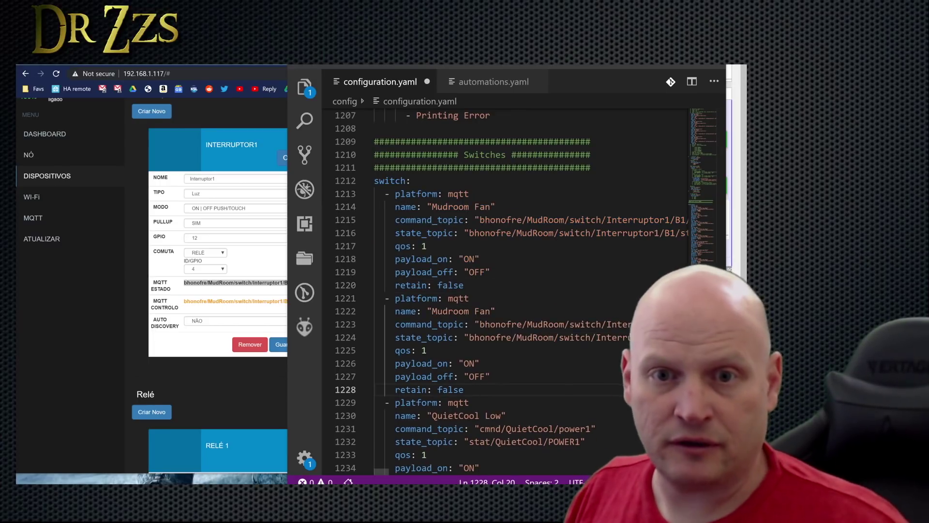
key("Left")
key("BackSpace")
key("BackSpace")
key("BackSpace")
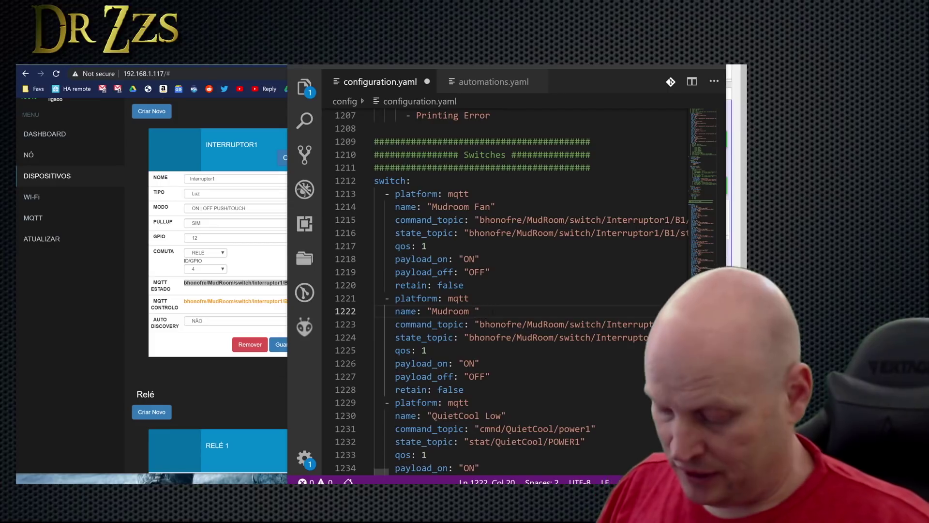
type("Light")
left_click(464, 285)
Change the Mudroom Light command and state topics to Interruptor2/B2 and save configuration.yaml.
key("alt+Tab")
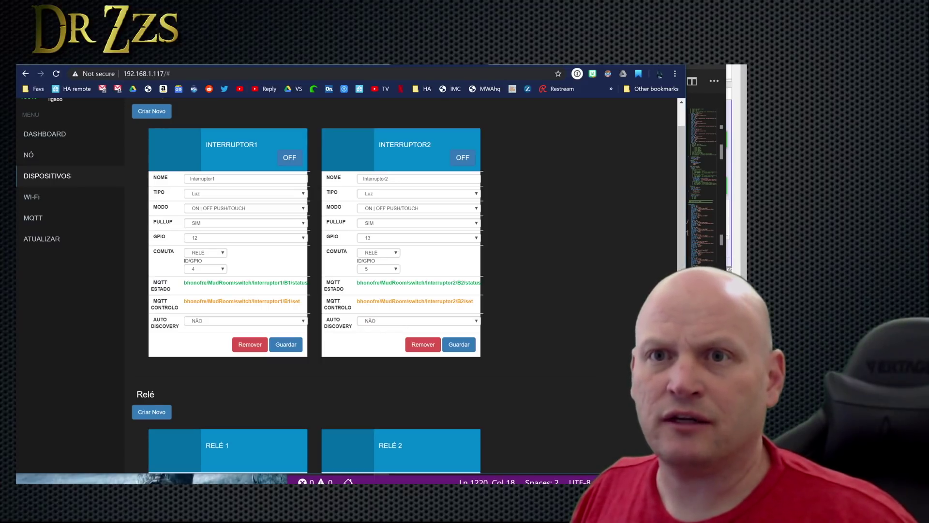
left_click(638, 328)
type("1/")
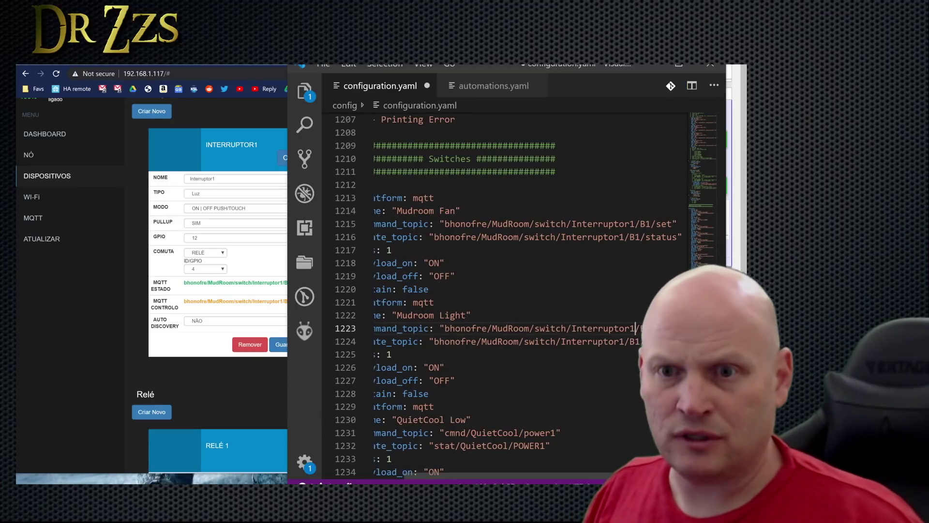
key("BackSpace")
type("2")
left_click(625, 341)
key("BackSpace")
type("2/B1/s")
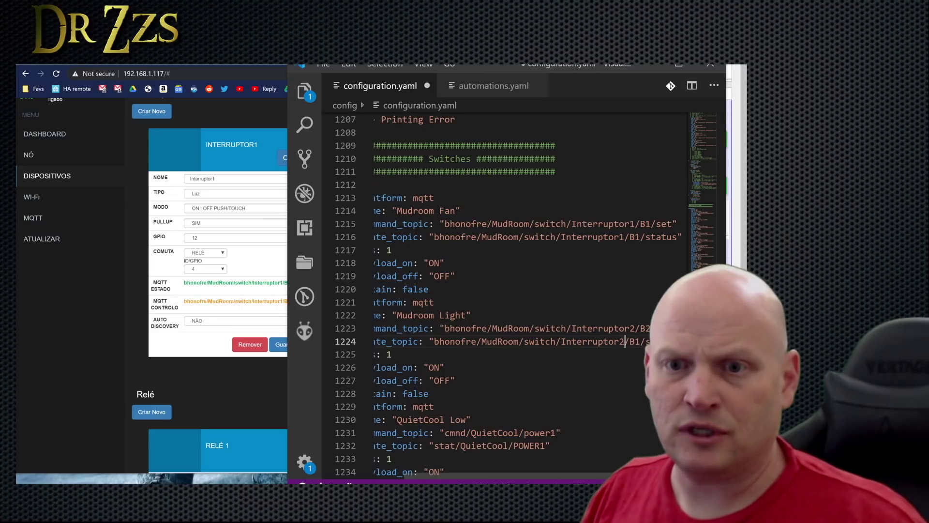
key("Down")
left_click(642, 341)
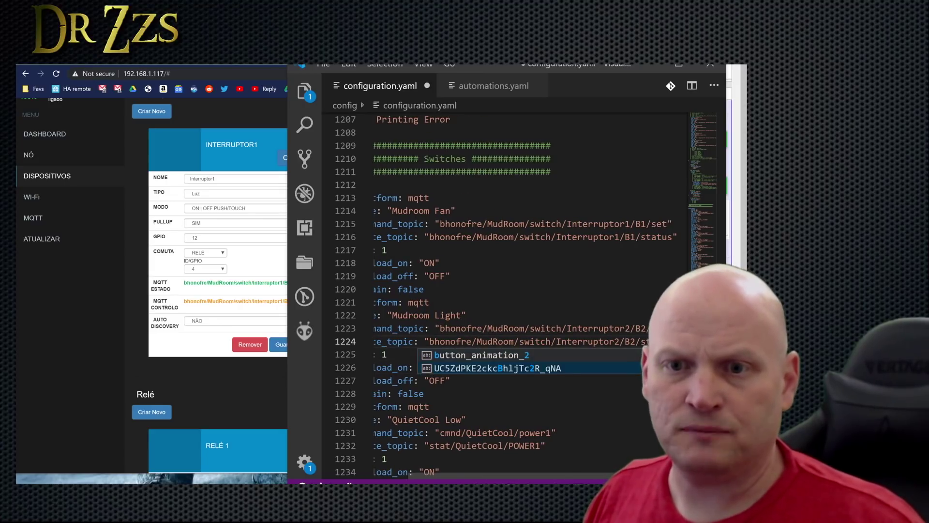
left_click(505, 315)
left_click_drag(467, 475, 504, 475)
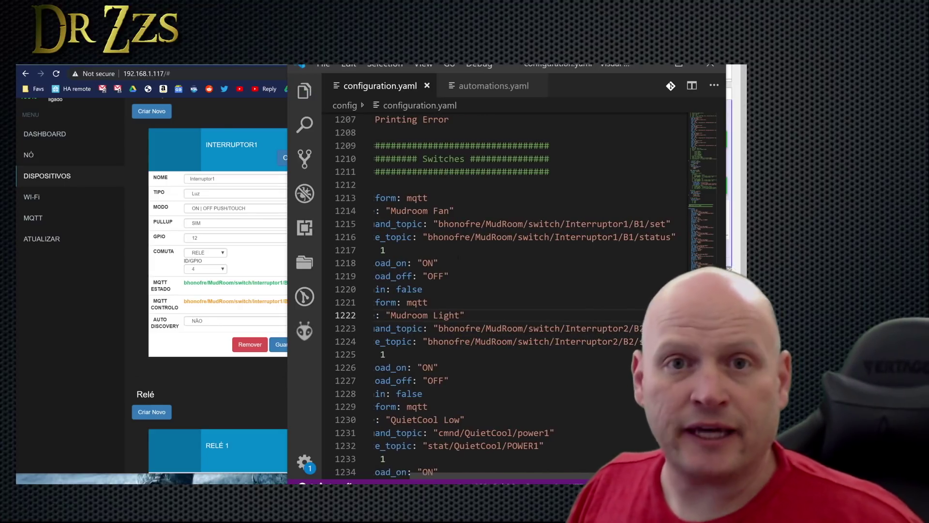
key("ctrl+s")
Find 'binary_sensor:' in configuration.yaml and add a blank line beneath it.
left_click(395, 185)
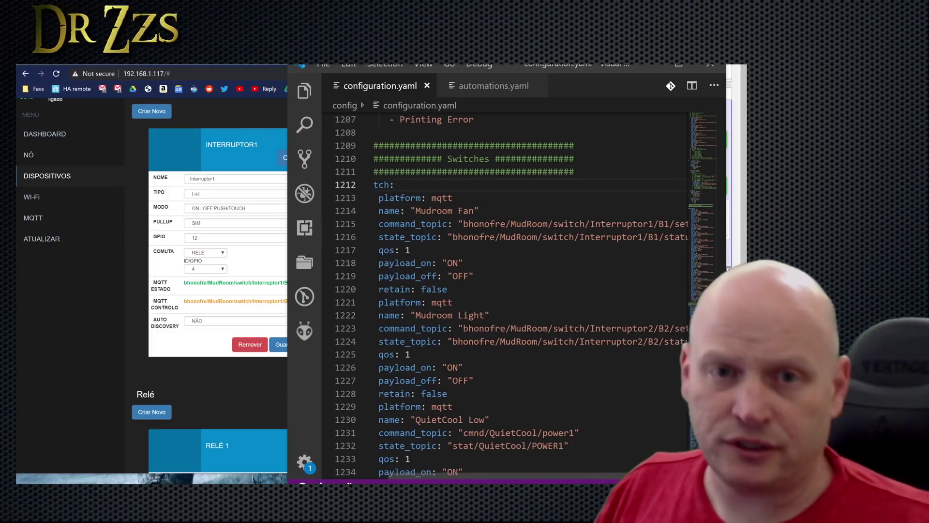
key("ctrl+f")
type("m")
key("BackSpace")
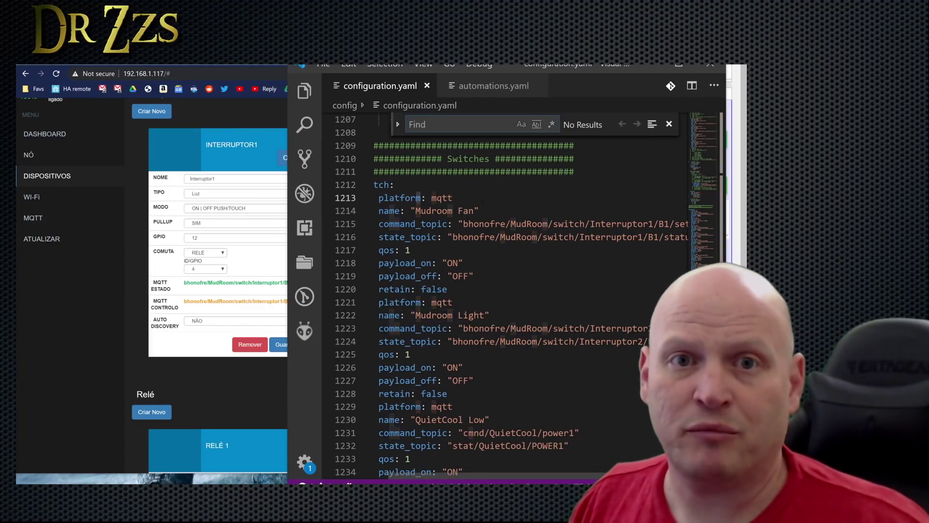
type("binary_sensor:")
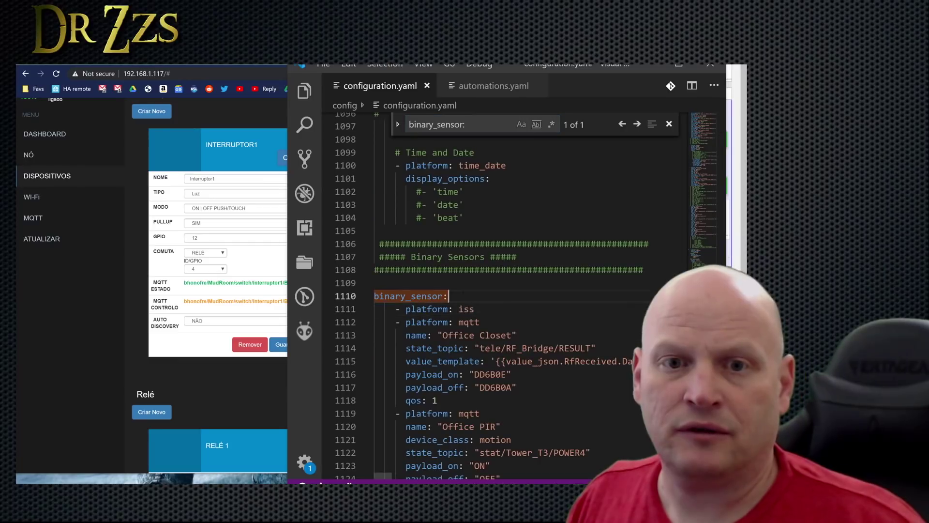
left_click(448, 227)
key("Return")
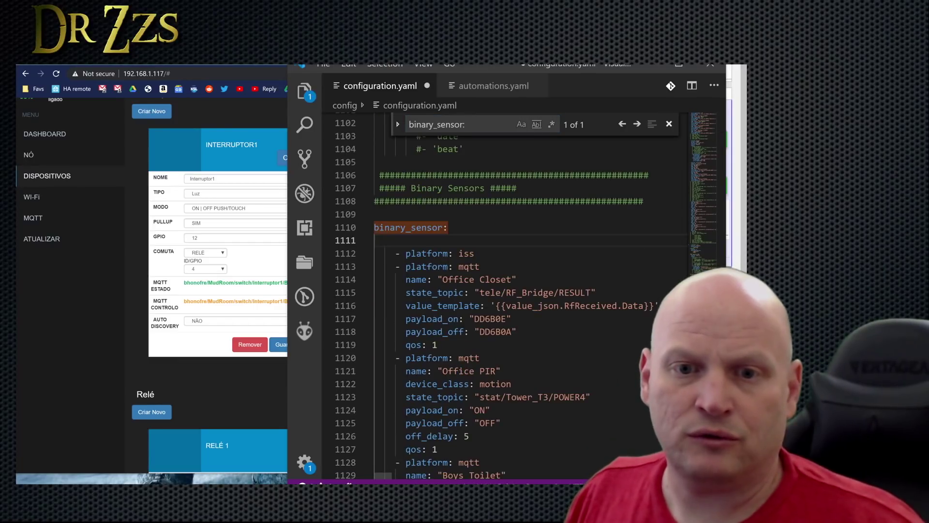
Paste a copy of the Office PIR sensor block there and rename it Mudroom Motion.
left_click_drag(437, 449, 374, 358)
key("ctrl+c")
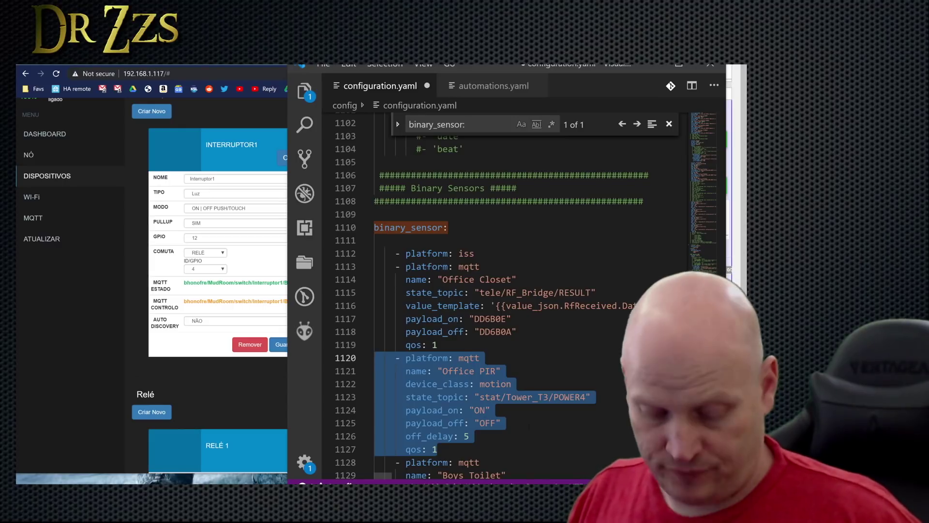
left_click(382, 240)
key("ctrl+v")
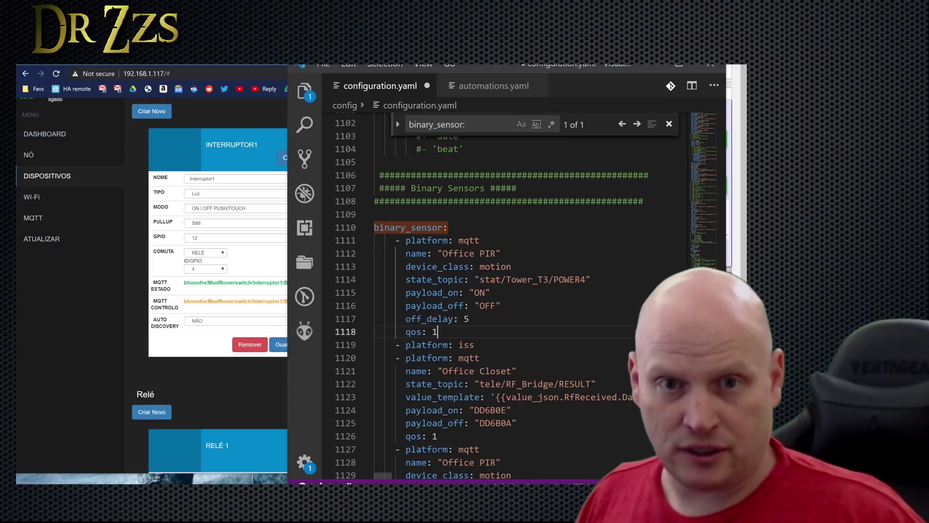
left_click_drag(496, 253, 442, 253)
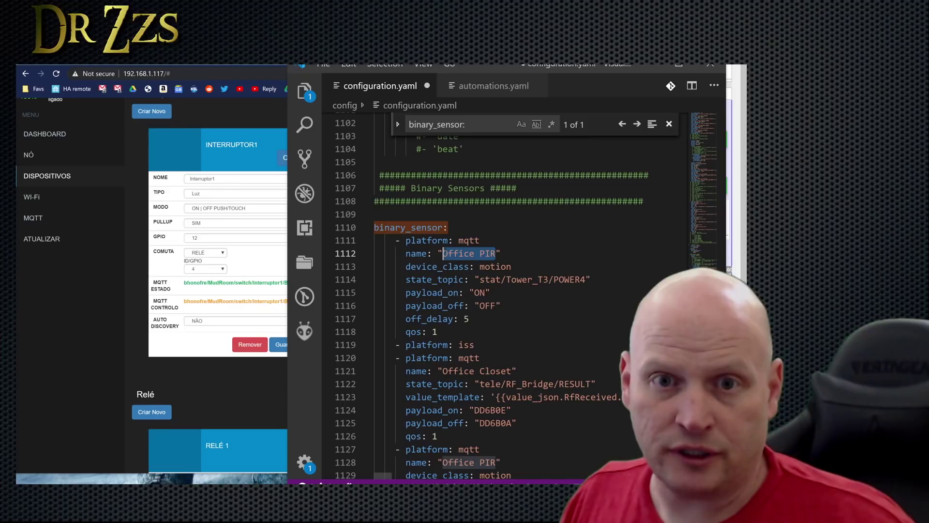
type("Mudroom Motion")
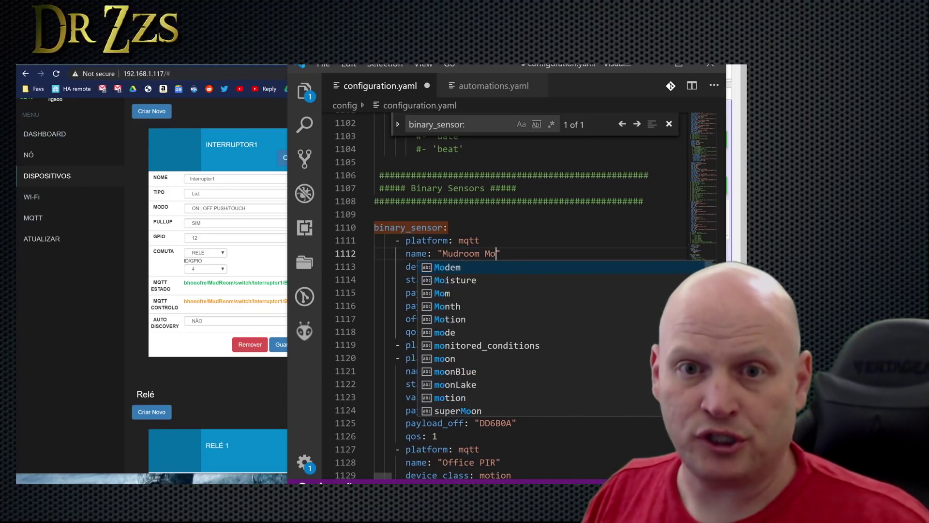
key("Escape")
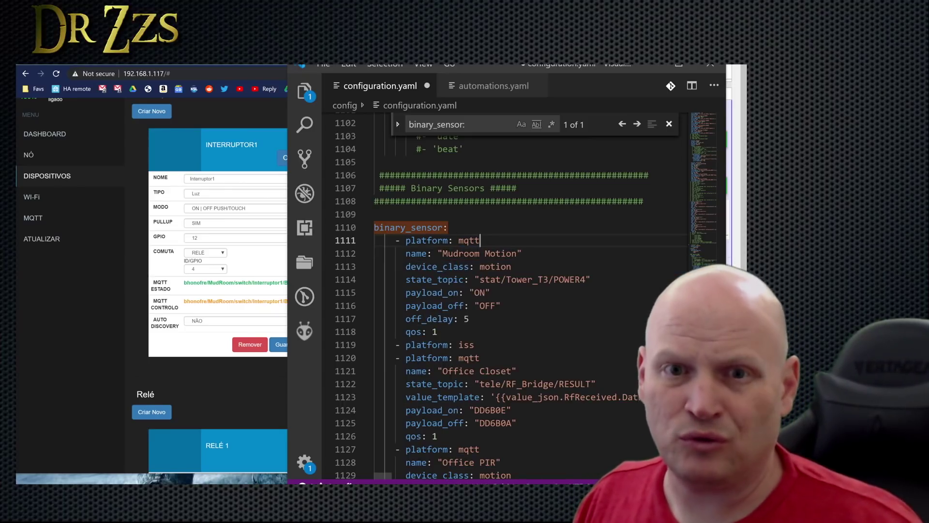
key("Up")
key("Down")
key("Down")
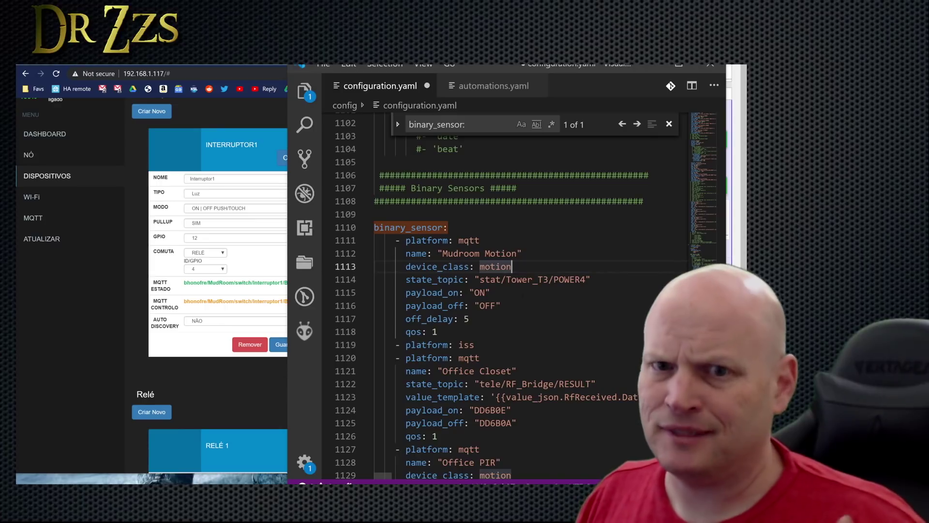
Copy the Movimento sensor's MQTT status topic and paste it as Mudroom Motion's state_topic.
scroll(230, 370, "down", 1)
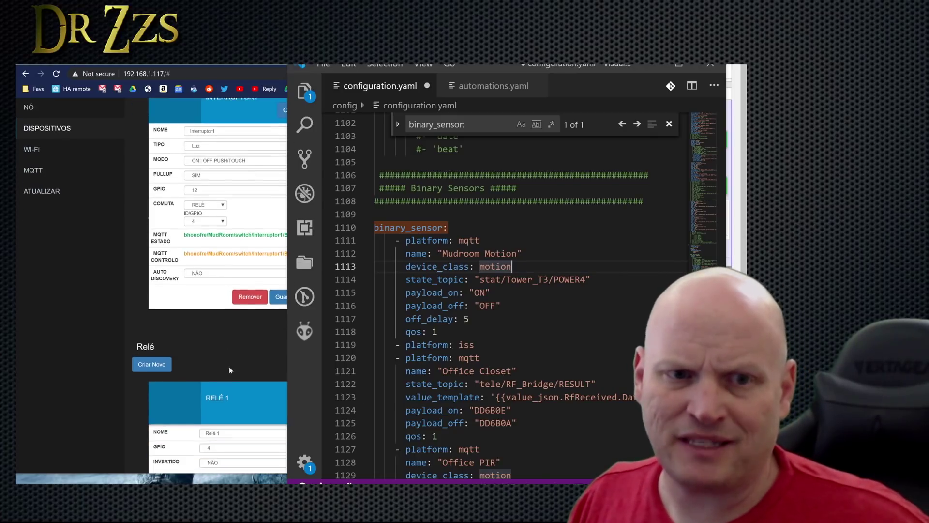
scroll(229, 370, "down", 6)
left_click(235, 364)
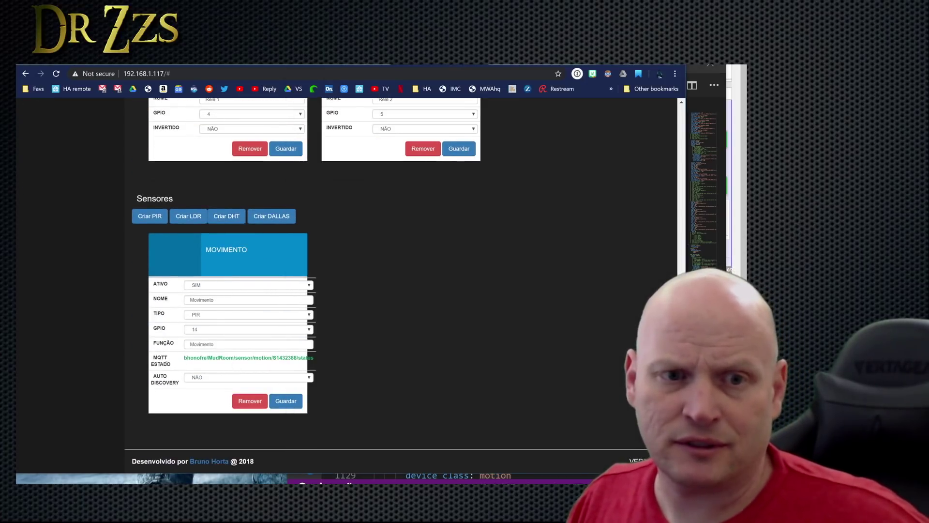
left_click_drag(176, 361, 313, 359)
right_click(307, 358)
left_click(325, 364)
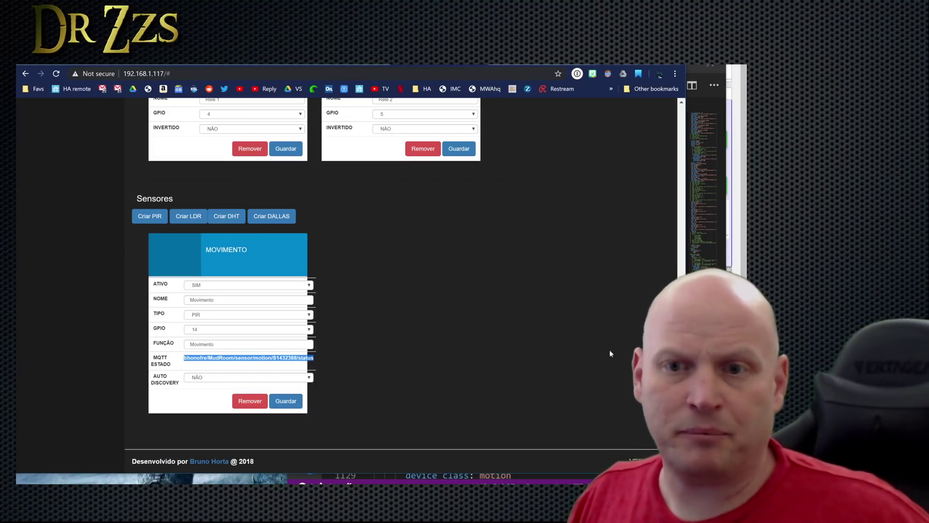
left_click(685, 82)
right_click(398, 278)
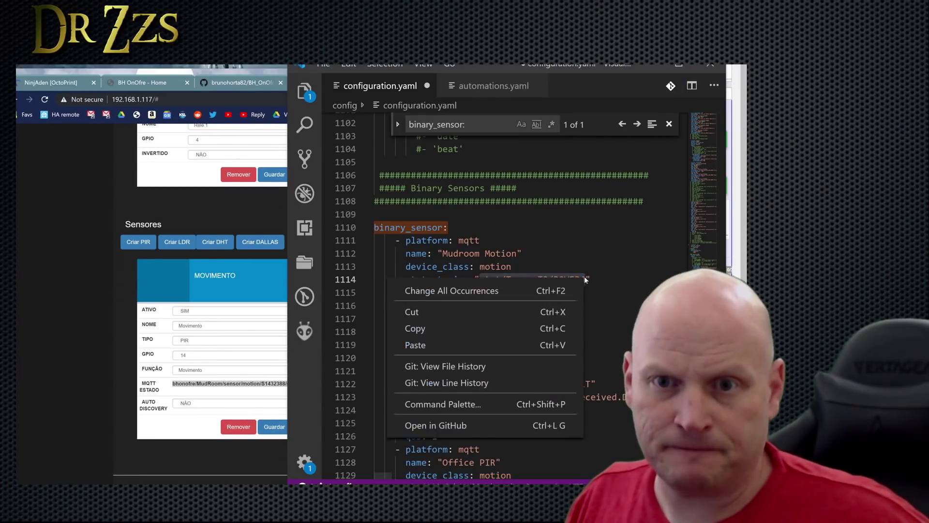
left_click(415, 344)
left_click_drag(469, 318, 375, 319)
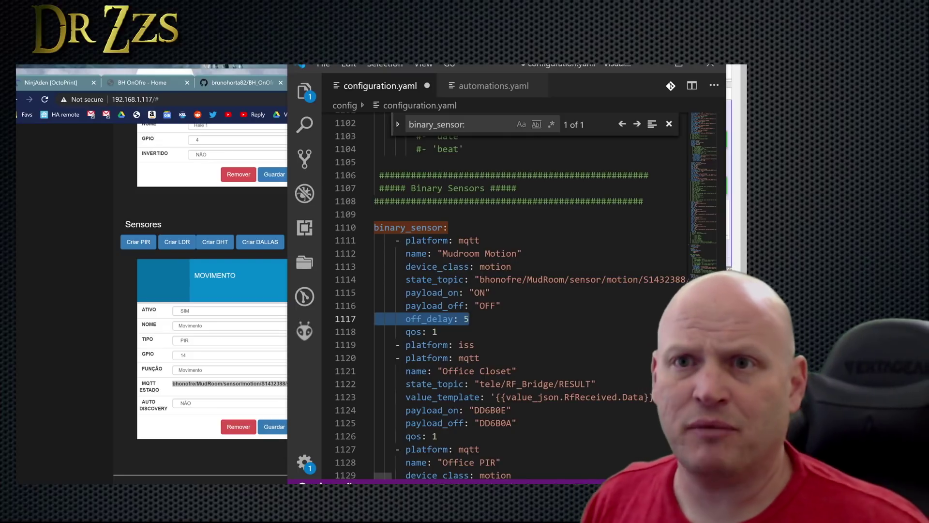
key("alt+Tab")
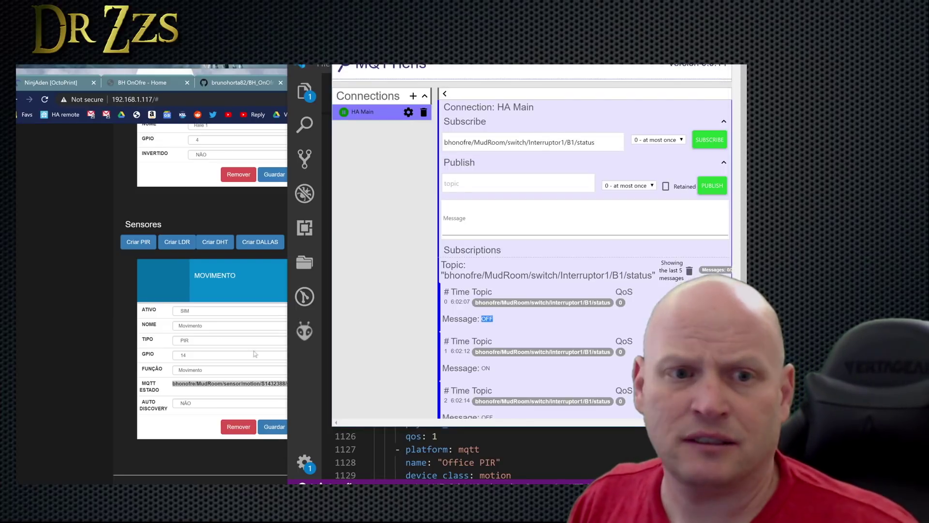
Replace MQTT Lens's subscribe topic with the MudRoom motion sensor topic.
triple_click(499, 142)
right_click(498, 141)
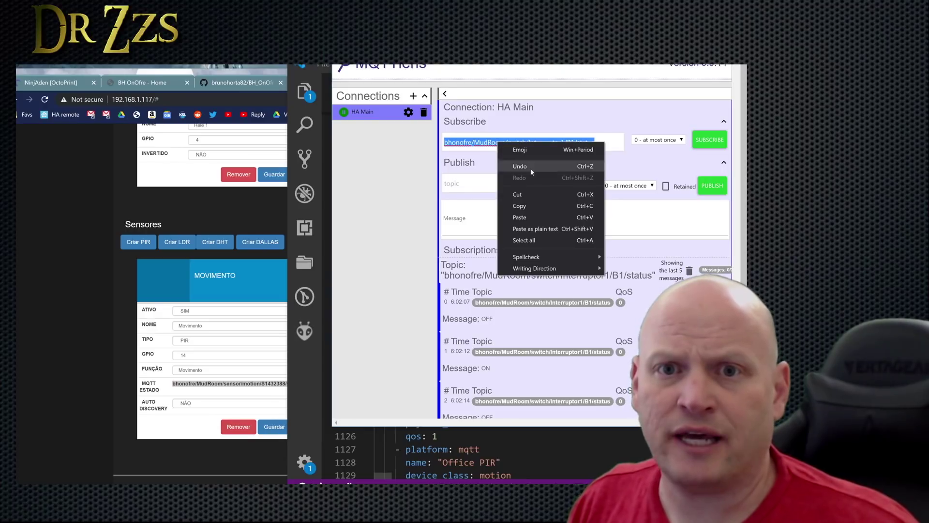
left_click(528, 220)
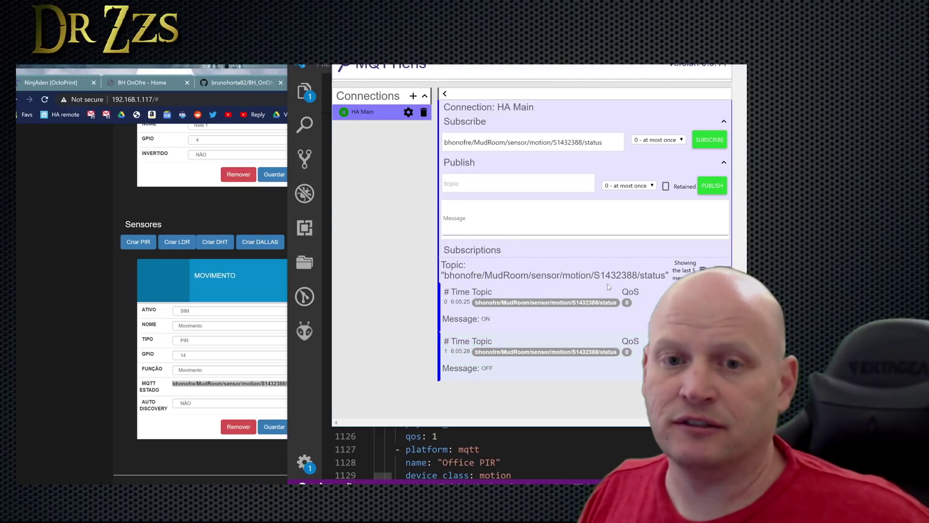
key("alt+Tab")
Delete the off_delay line from Mudroom Motion and save configuration.yaml.
key("Delete")
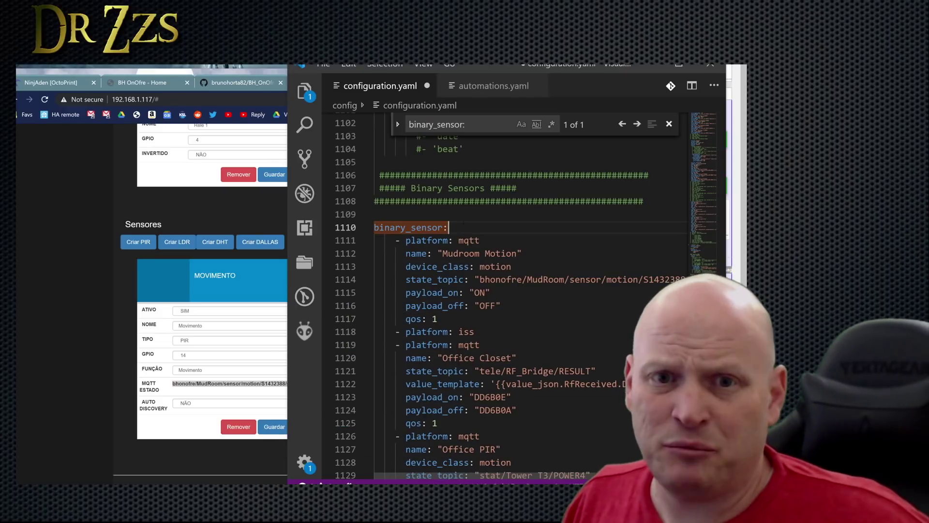
key("ctrl+s")
key("alt+Tab")
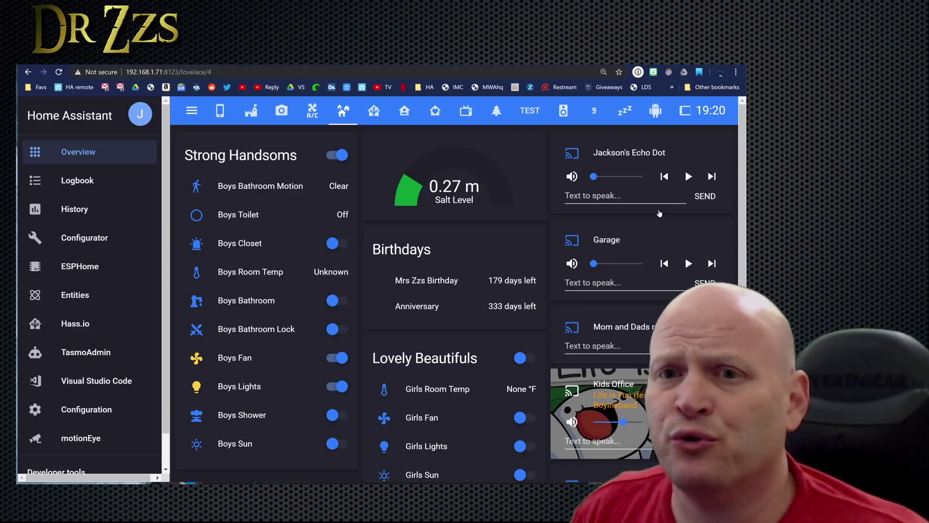
Check the Mudroom card's settings in dashboard edit mode, cancel, and exit editing.
scroll(487, 223, "down", 5)
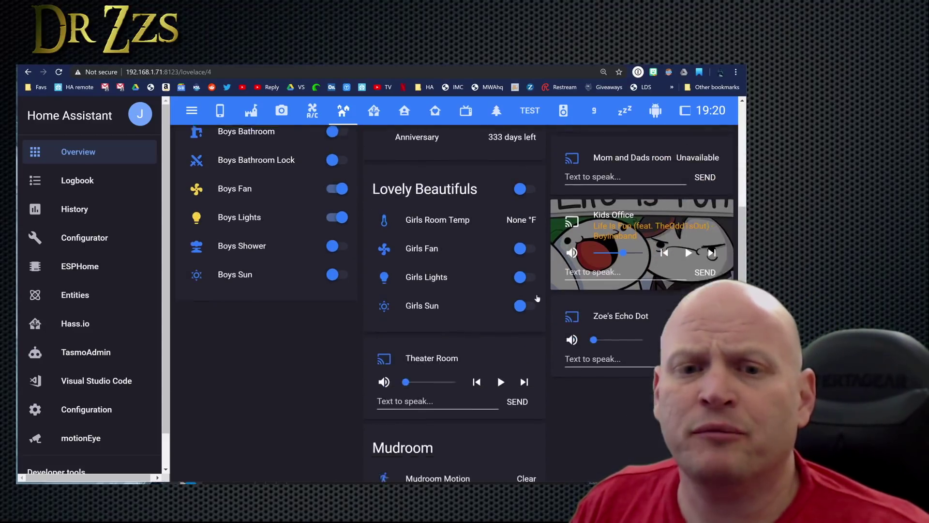
left_click(728, 110)
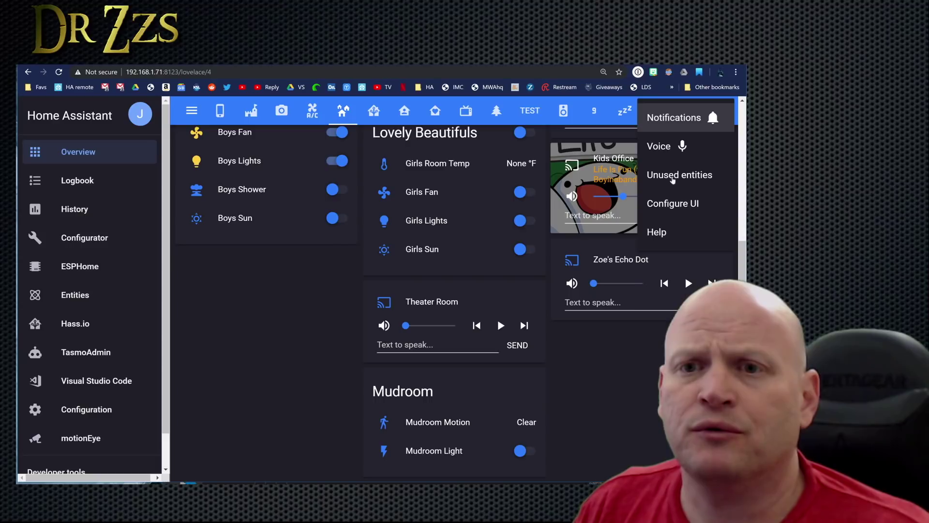
left_click(672, 203)
scroll(487, 274, "down", 5)
left_click(382, 433)
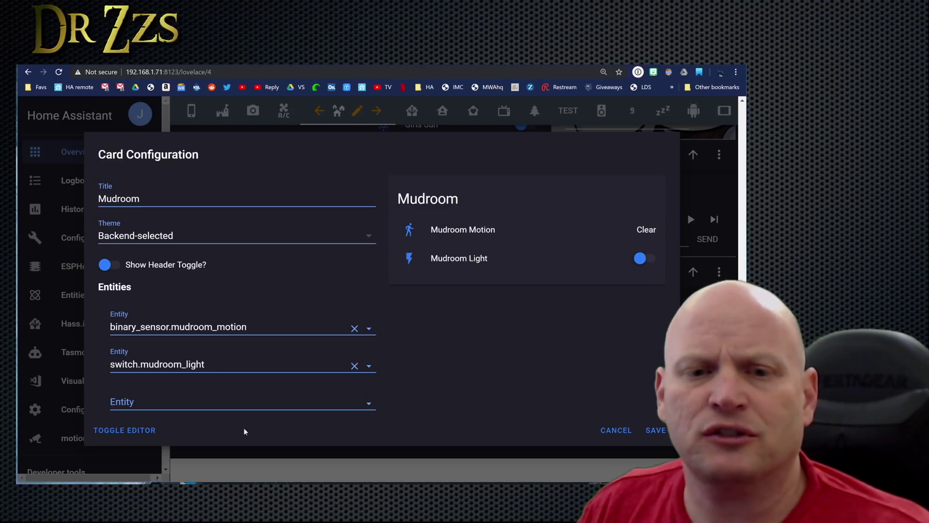
left_click(211, 112)
scroll(214, 160, "up", 10)
left_click(192, 114)
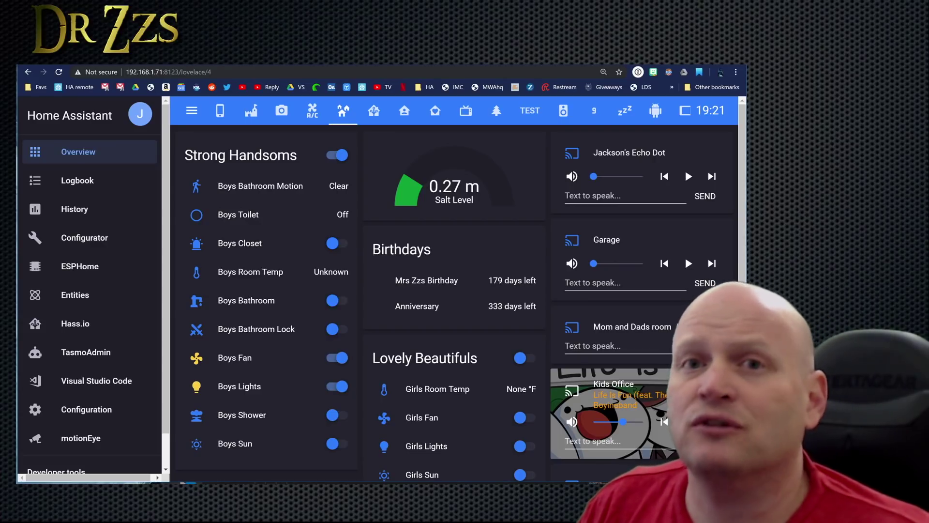
Highlight the mudroom turn-on and turn-off automations, their ids, and the three-minute delay in automations.yaml.
key("alt+Tab")
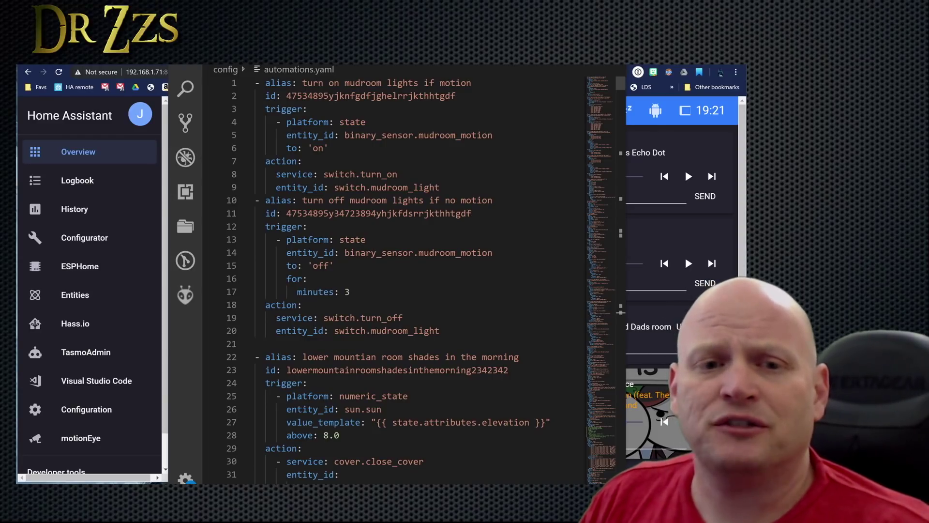
left_click_drag(242, 343, 225, 252)
left_click_drag(440, 187, 255, 83)
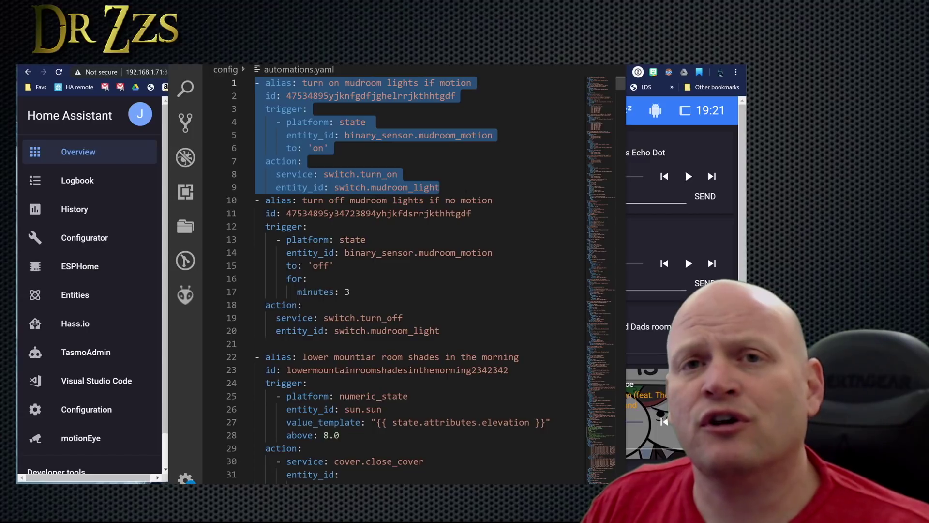
double_click(378, 213)
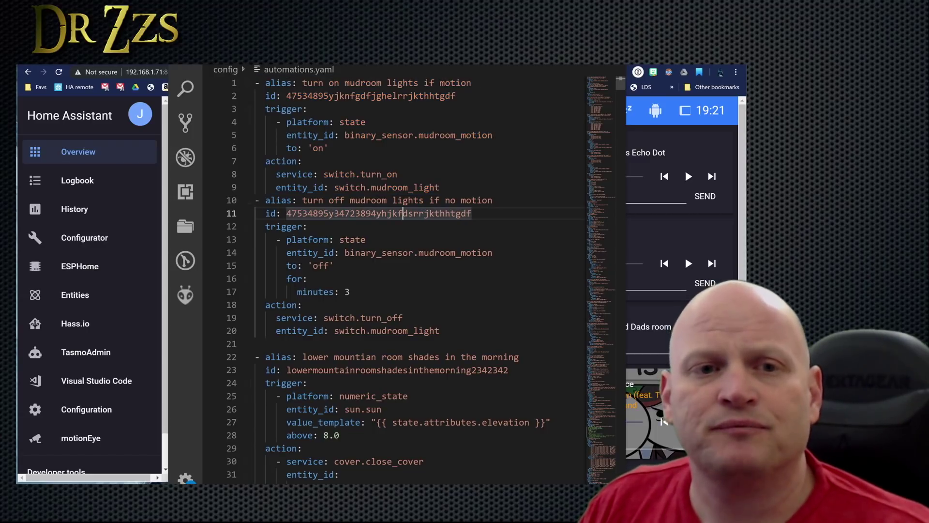
left_click_drag(255, 200, 440, 330)
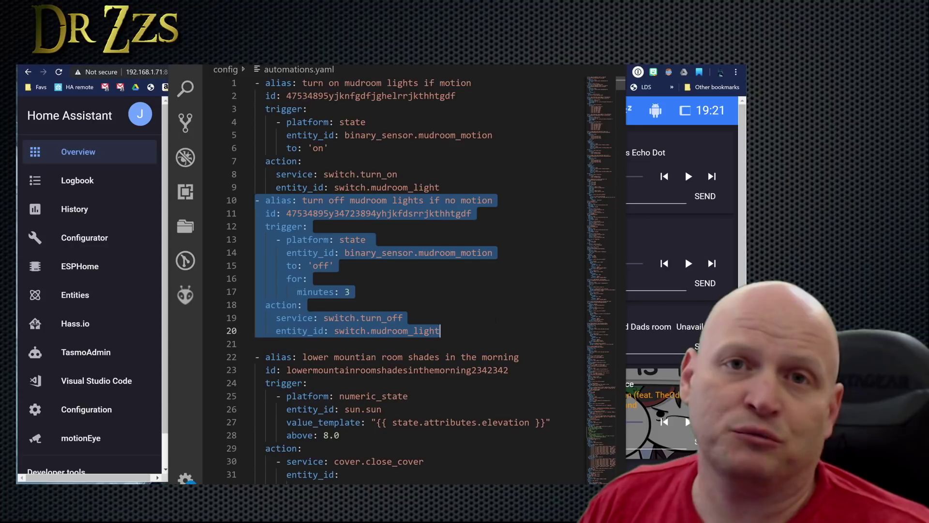
left_click_drag(255, 213, 472, 213)
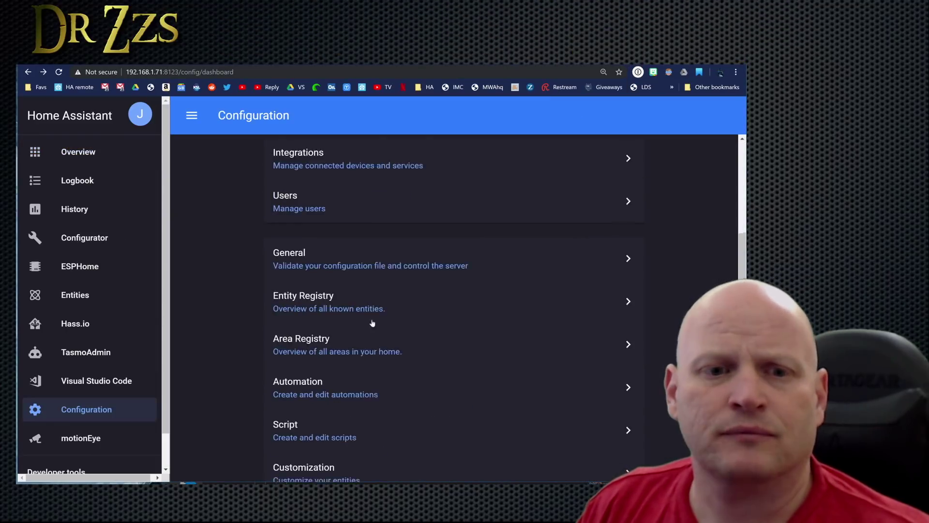
Open the Home Assistant automation list and search the page for 'mud'.
scroll(372, 322, "down", 1)
left_click(339, 353)
key("ctrl+f")
type("mud")
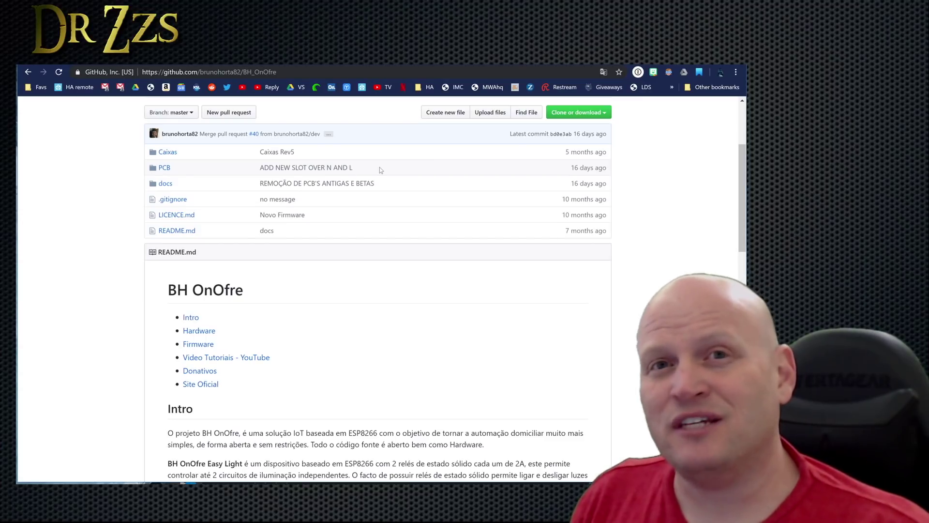
Open the PCB folder in the BH_OnOfre repository.
left_click(164, 169)
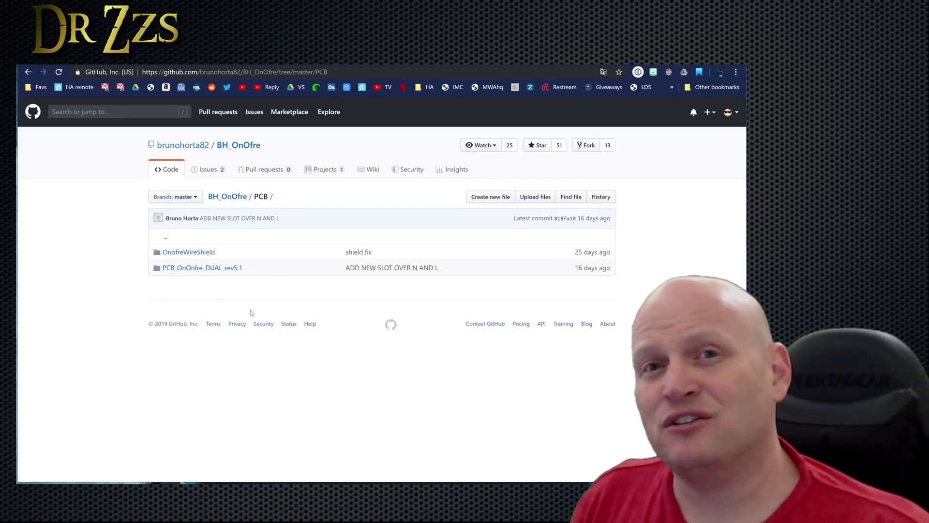